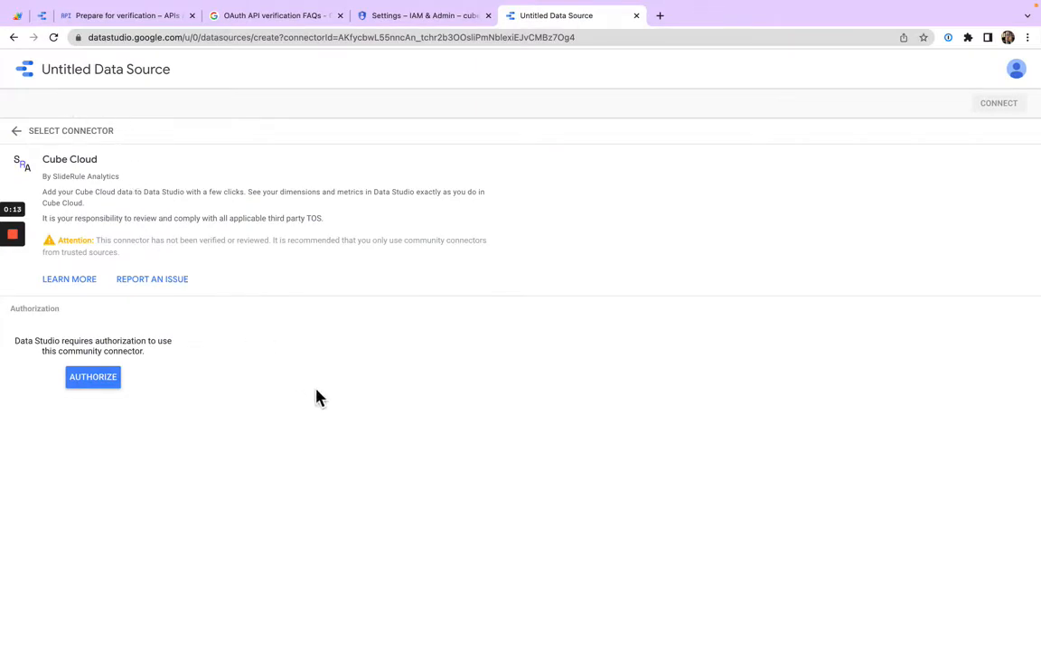
- Authorize the Cube Cloud connector with the developer Google account and allow it to connect to an external service
{"action": "left_click", "coordinate": [106, 384]}
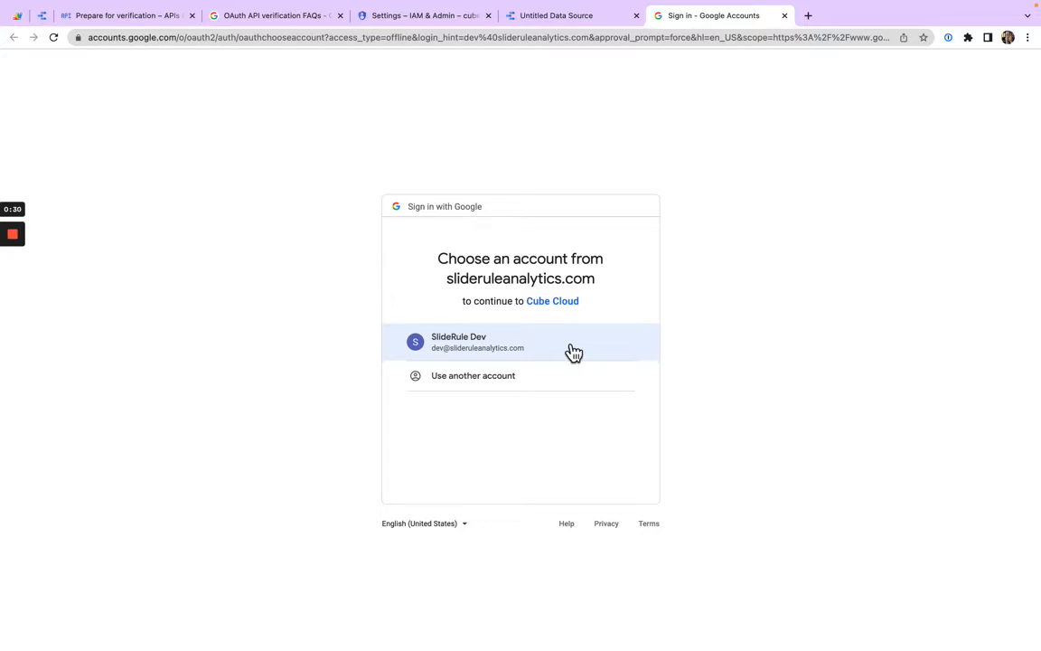
{"action": "left_click", "coordinate": [573, 350]}
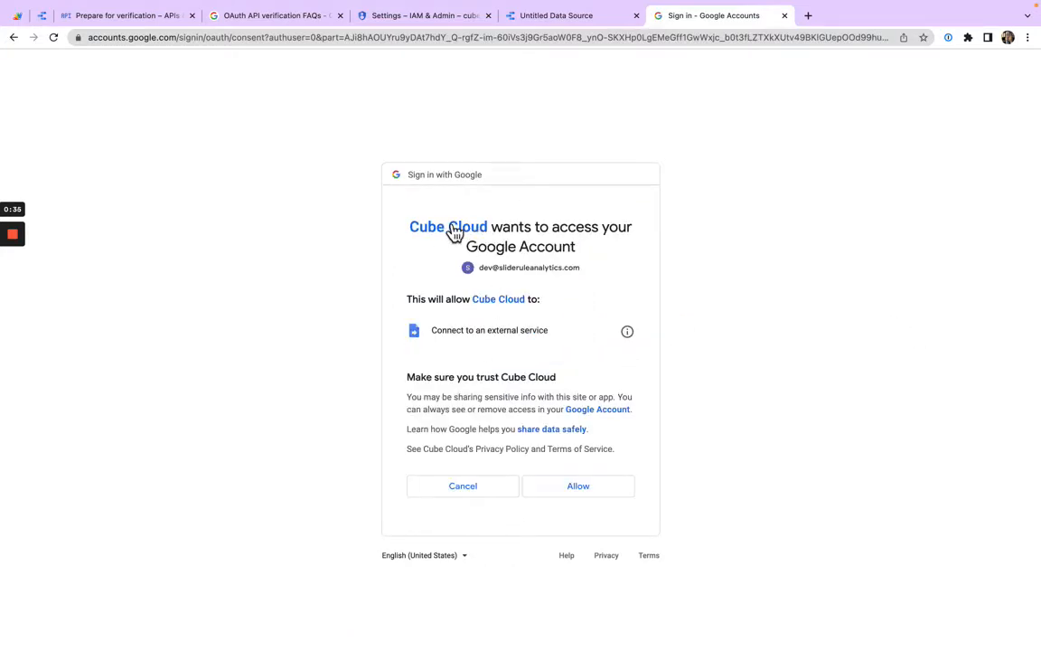
{"action": "left_click_drag", "start_coordinate": [441, 329], "coordinate": [548, 333]}
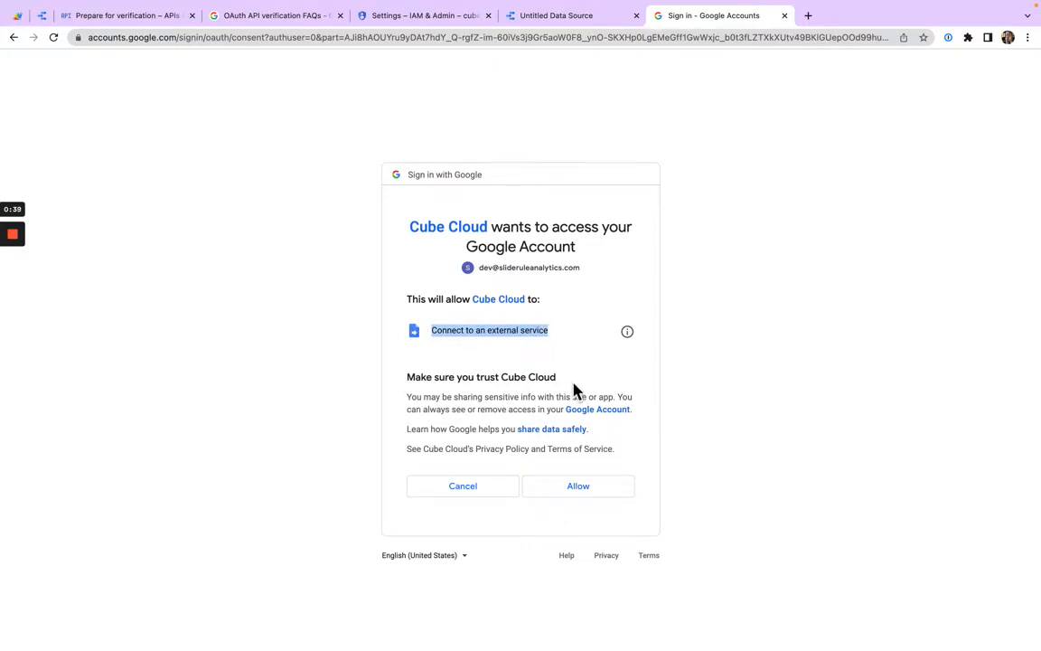
{"action": "left_click", "coordinate": [575, 489]}
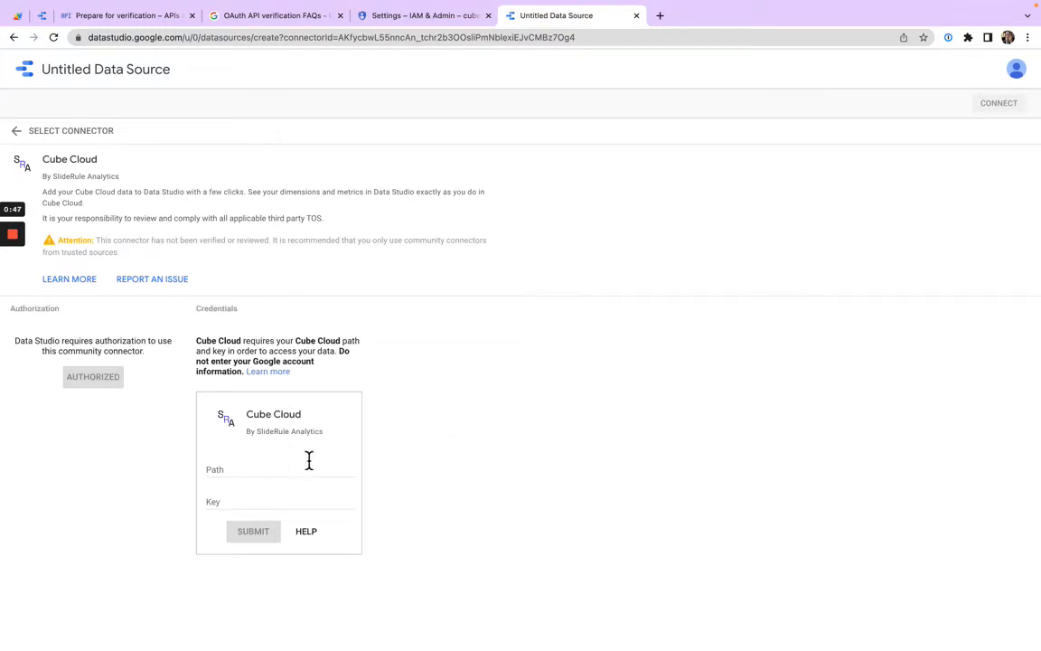
- Switch to Cube Cloud and locate the deployment's REST API URL and the CUBEJS_API_SECRET variable in its configuration settings
{"action": "key", "text": "ctrl+Right"}
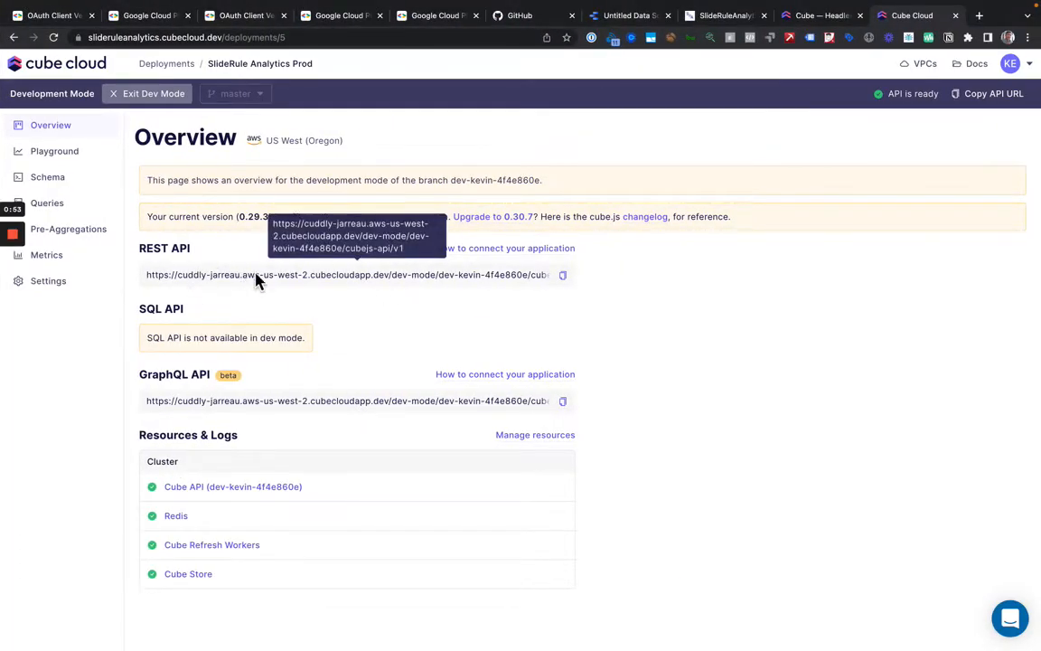
{"action": "key", "text": "ctrl+Left"}
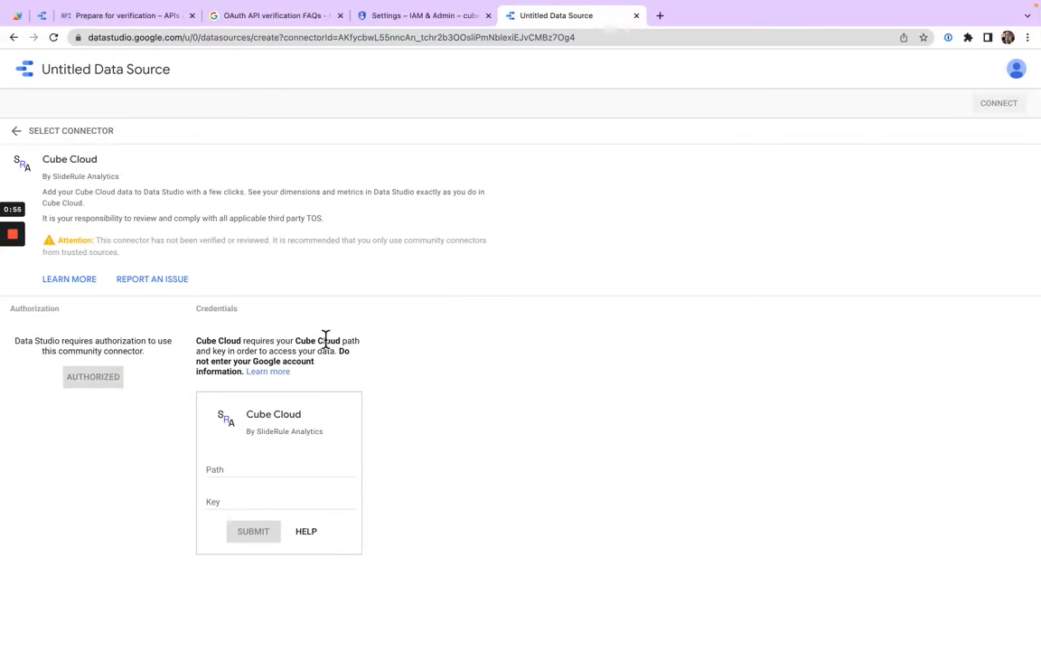
{"action": "key", "text": "ctrl+Right"}
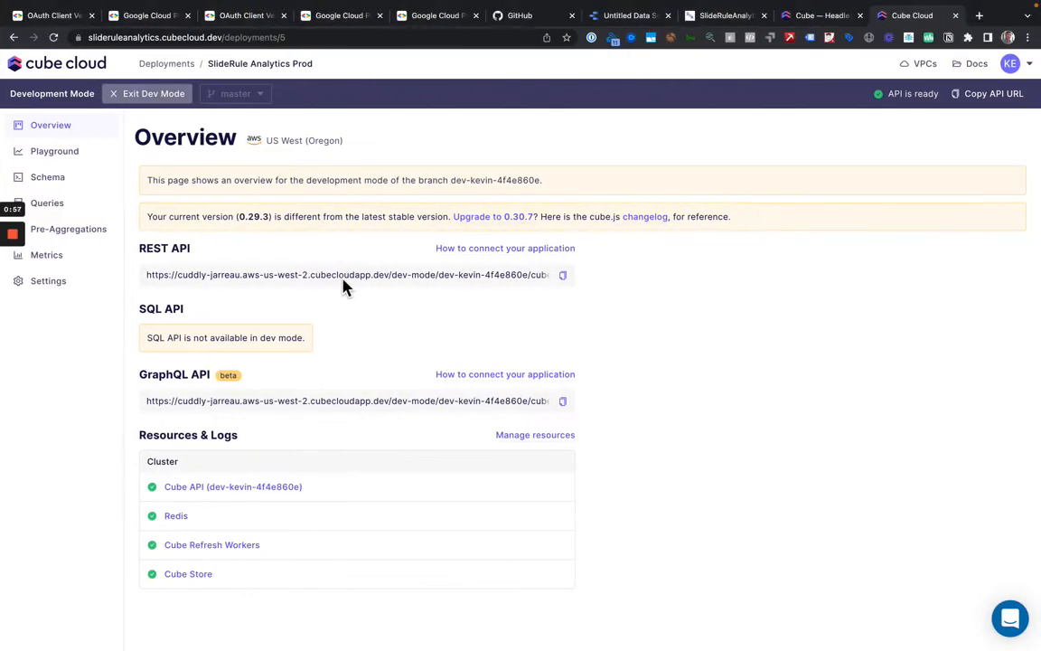
{"action": "left_click", "coordinate": [73, 285]}
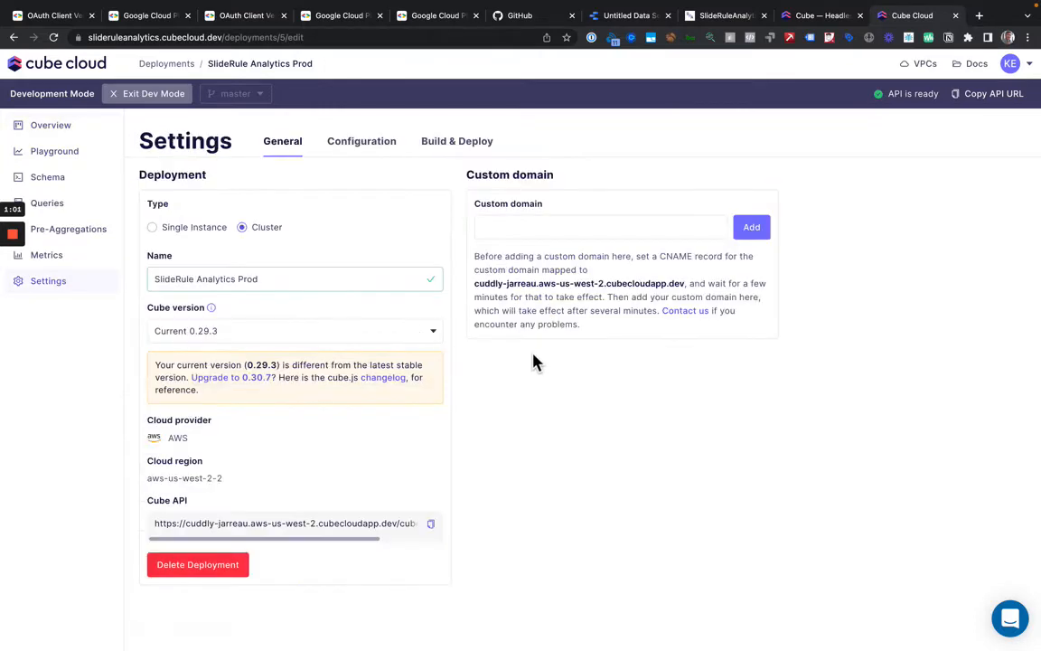
{"action": "left_click", "coordinate": [387, 149]}
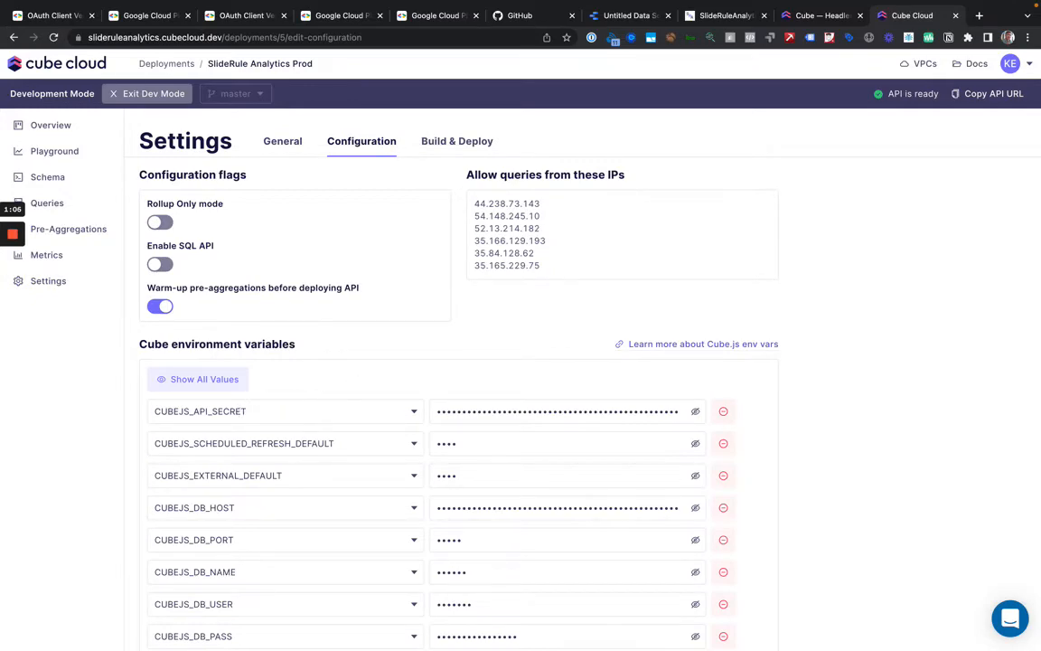
- Back in Data Studio, fill in the connector's Path with the REST API URL and its Key with the API secret, and submit the credentials
{"action": "key", "text": "ctrl+Left"}
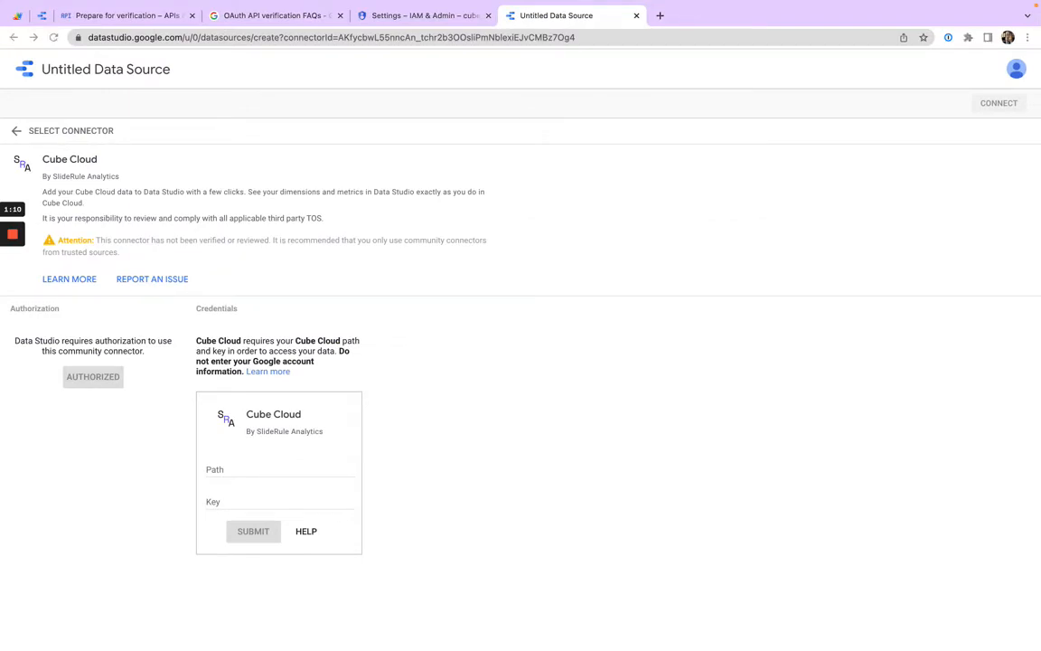
{"action": "left_click", "coordinate": [262, 465]}
{"action": "key", "text": "super+v"}
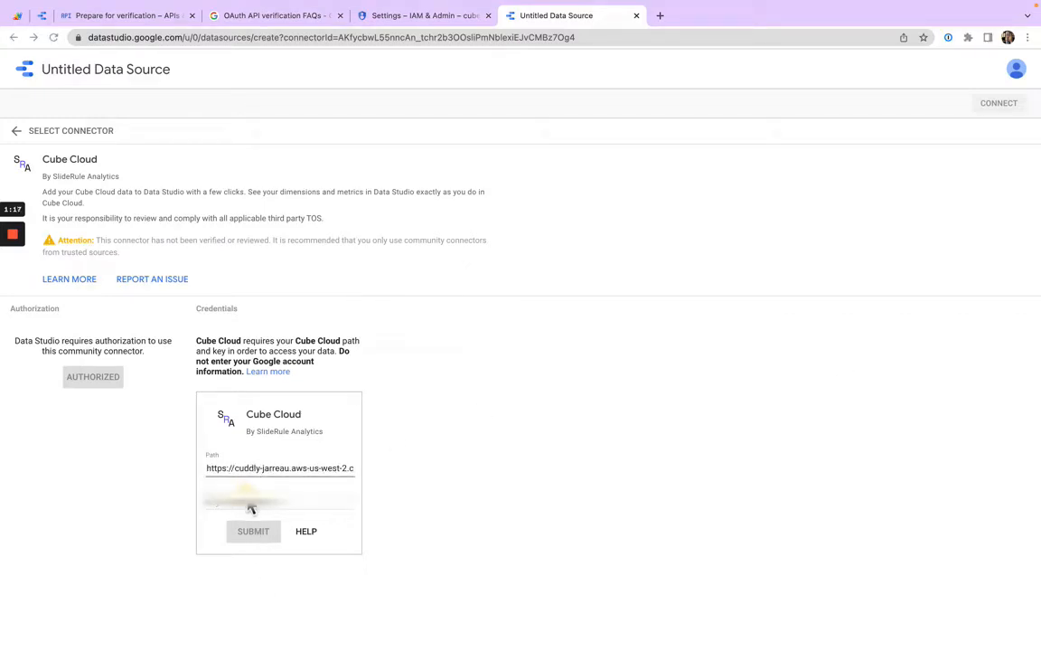
{"action": "left_click", "coordinate": [250, 499]}
{"action": "key", "text": "super+v"}
{"action": "left_click", "coordinate": [254, 533]}
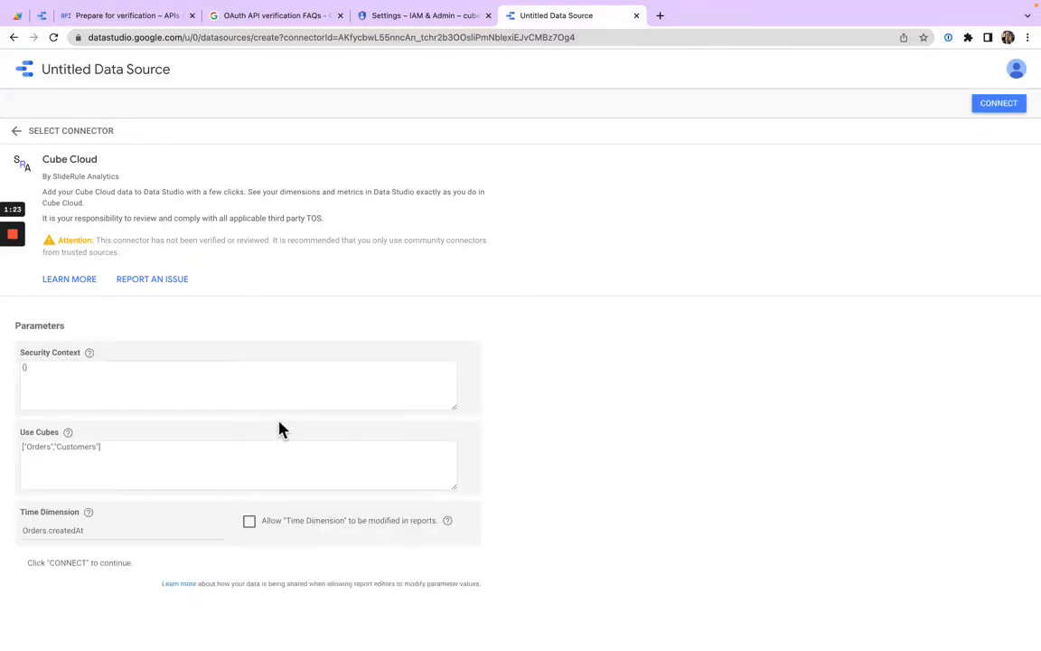
- Copy the JSON security context from the Cube Cloud Playground into the data source's Security Context parameter
{"action": "left_click", "coordinate": [260, 395]}
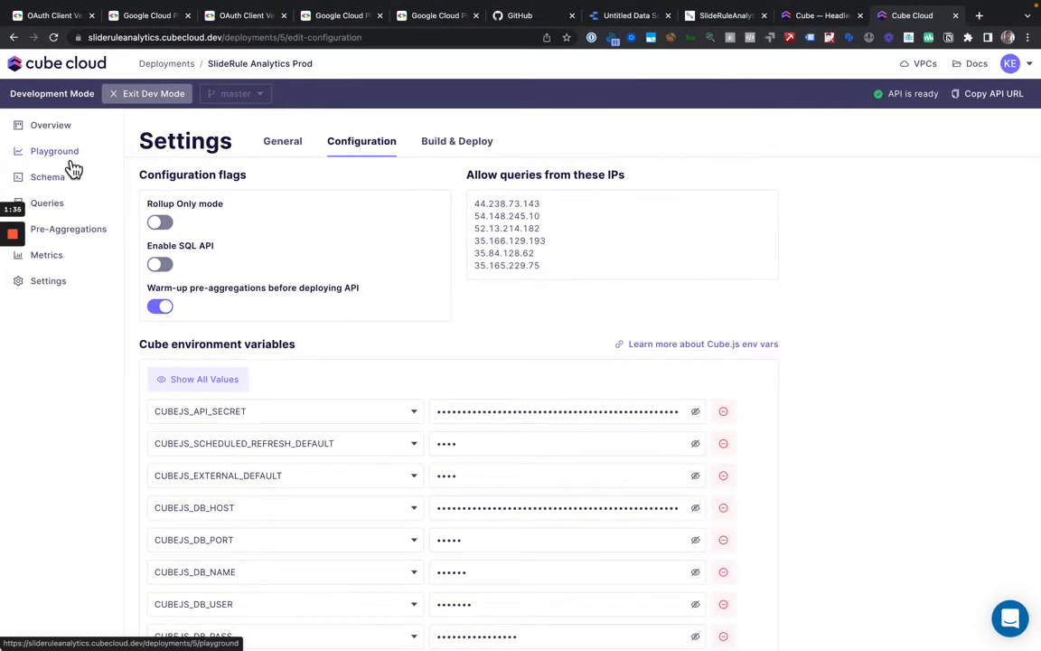
{"action": "left_click", "coordinate": [71, 167]}
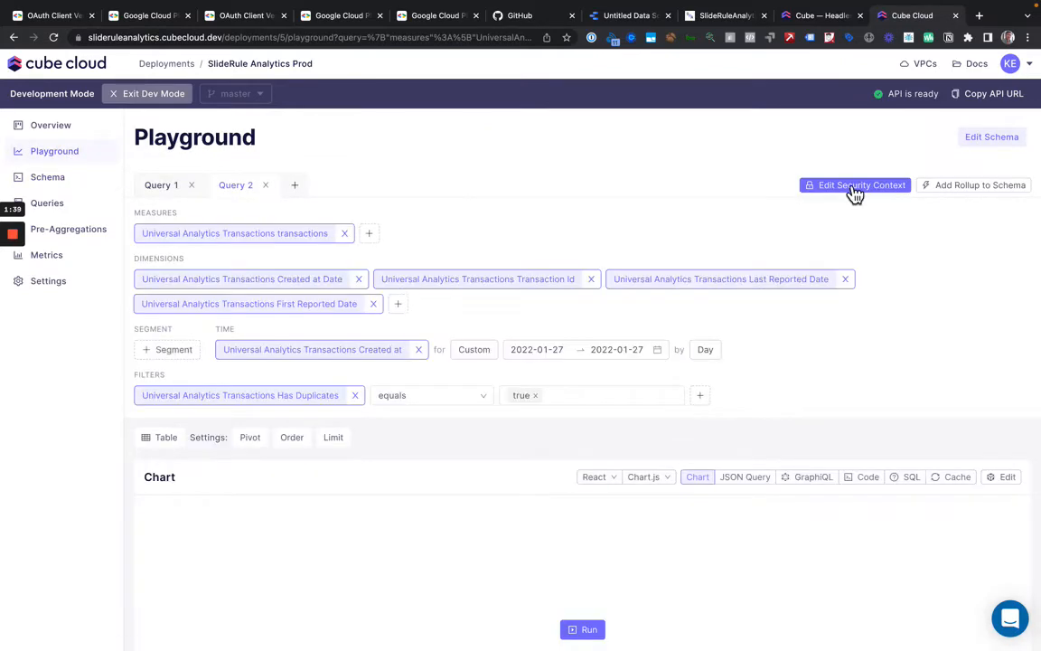
{"action": "left_click", "coordinate": [853, 187]}
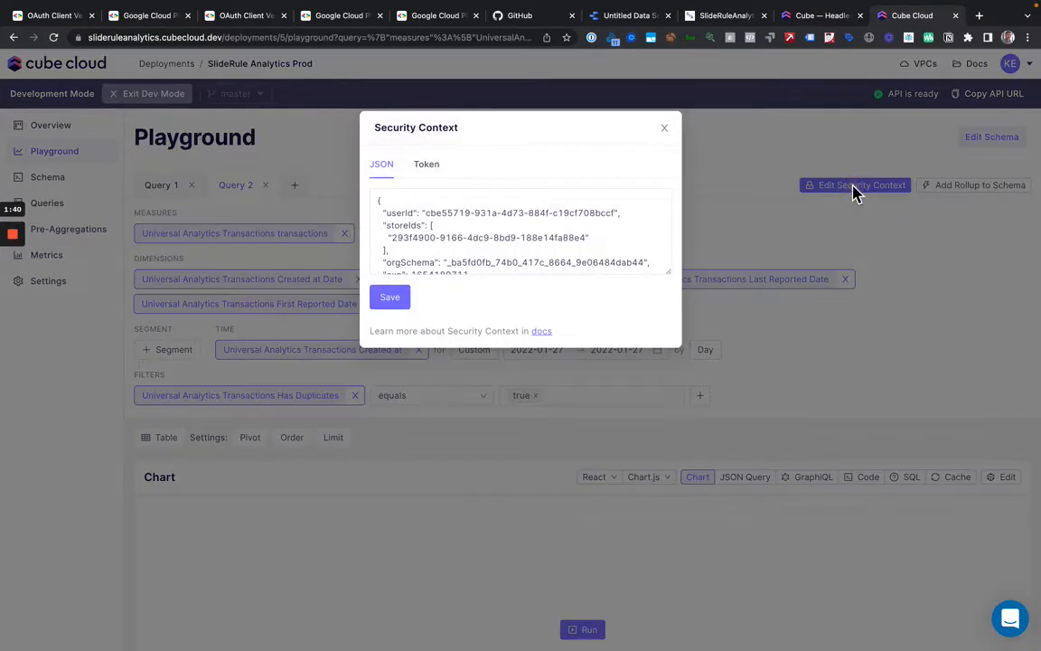
{"action": "left_click", "coordinate": [566, 231]}
{"action": "key", "text": "super+a"}
{"action": "key", "text": "ctrl+Left"}
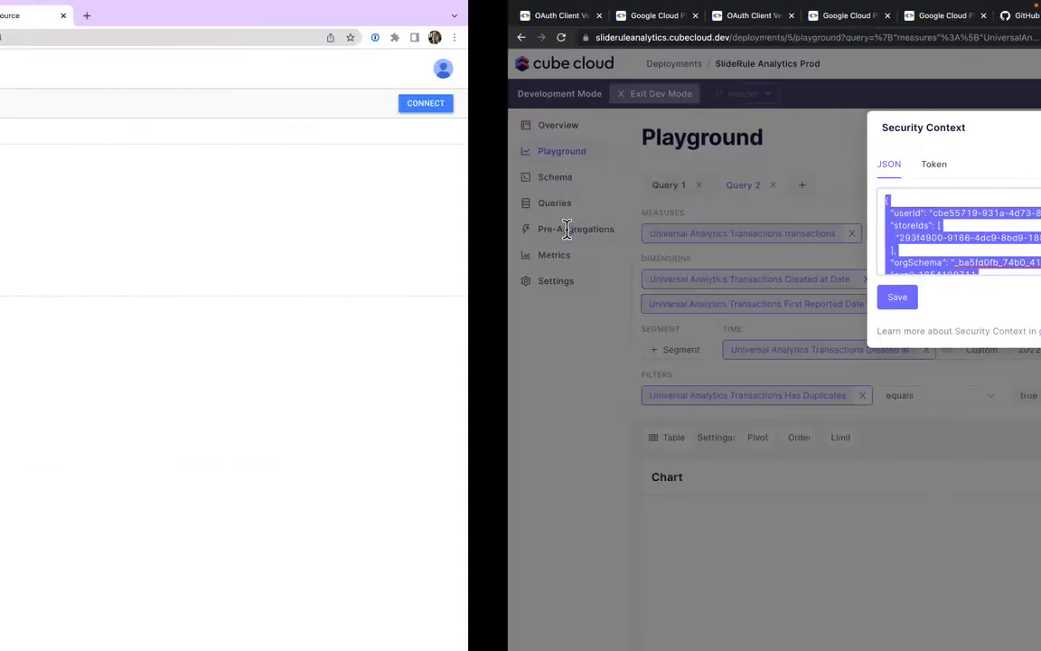
{"action": "key", "text": "super+a"}
{"action": "key", "text": "super+v"}
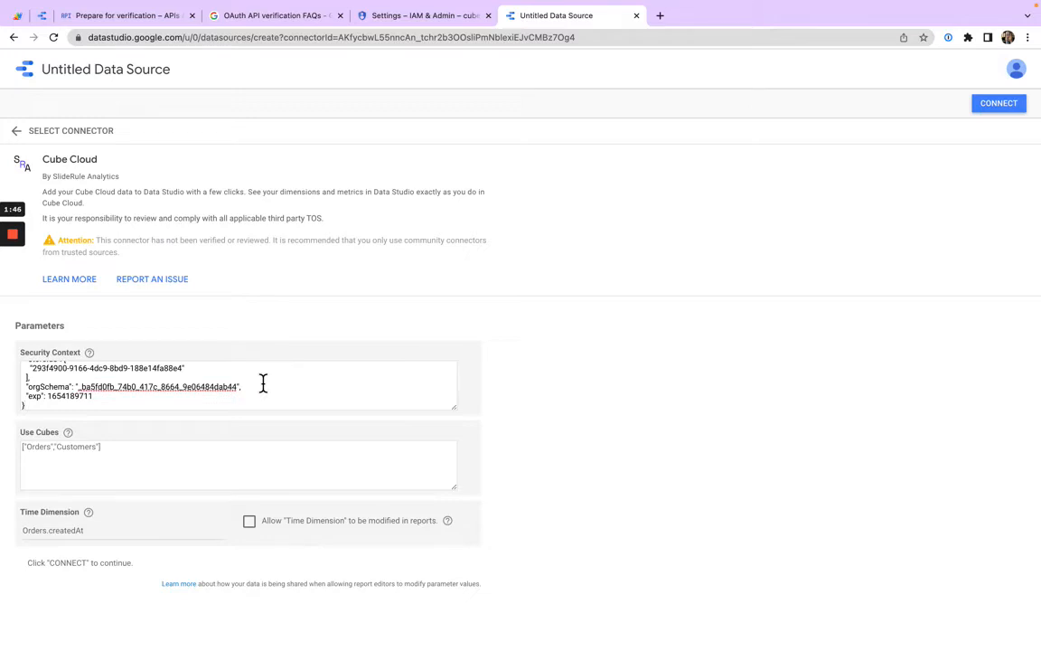
- Set the Use Cubes parameter to ["Orders","Customers"]
{"action": "key", "text": "ctrl+Right"}
{"action": "key", "text": "ctrl+Left"}
{"action": "key", "text": "super+a"}
{"action": "key", "text": "BackSpace"}
{"action": "type", "text": "[\"Orders\",\"Customers"}
- Set the Time Dimension parameter to Orders.createdAt
{"action": "left_click", "coordinate": [140, 529]}
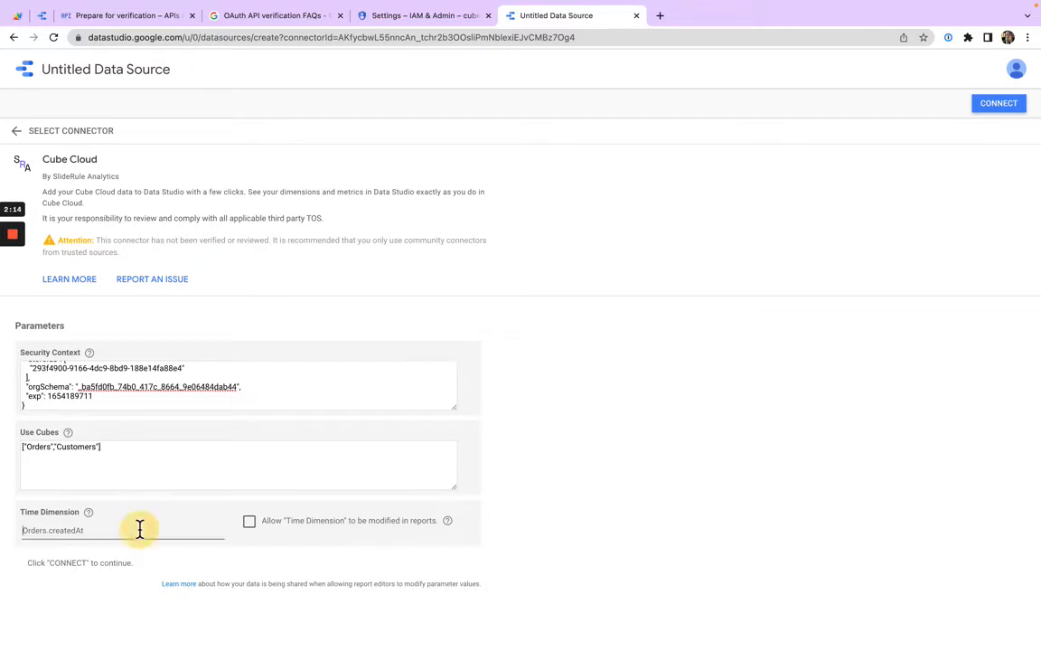
{"action": "type", "text": "Orders"}
{"action": "type", "text": "created"}
{"action": "key", "text": "BackSpace"}
{"action": "key", "text": "BackSpace"}
{"action": "key", "text": "BackSpace"}
{"action": "type", "text": ".creat"}
- Allow Time Dimension to be modified in reports, and connect the data source with parameter sharing allowed
{"action": "left_click", "coordinate": [252, 524]}
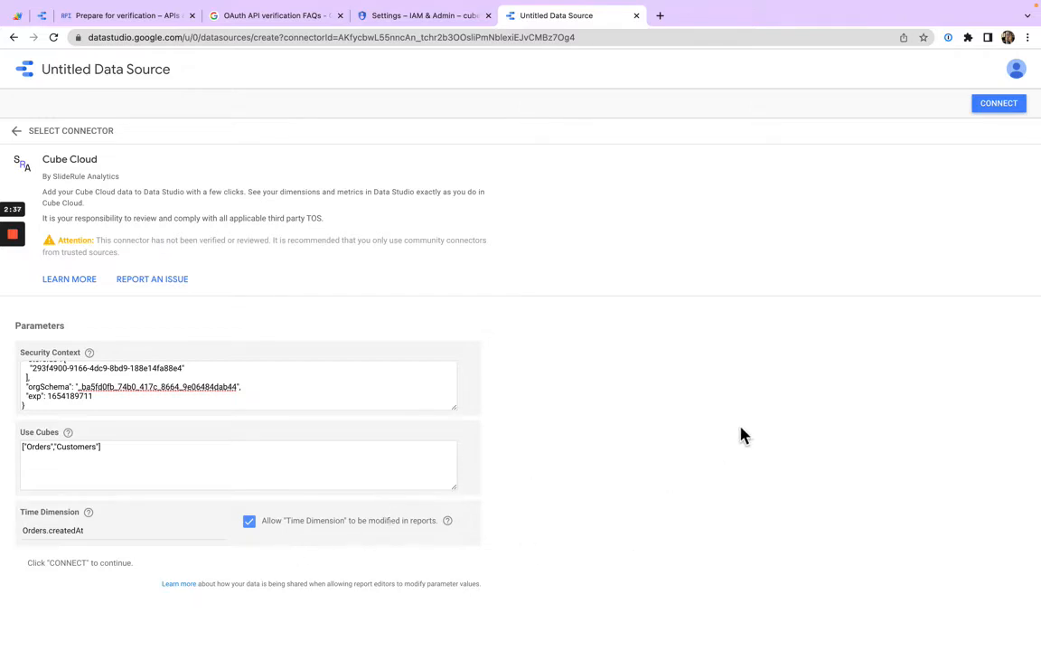
{"action": "left_click", "coordinate": [989, 107]}
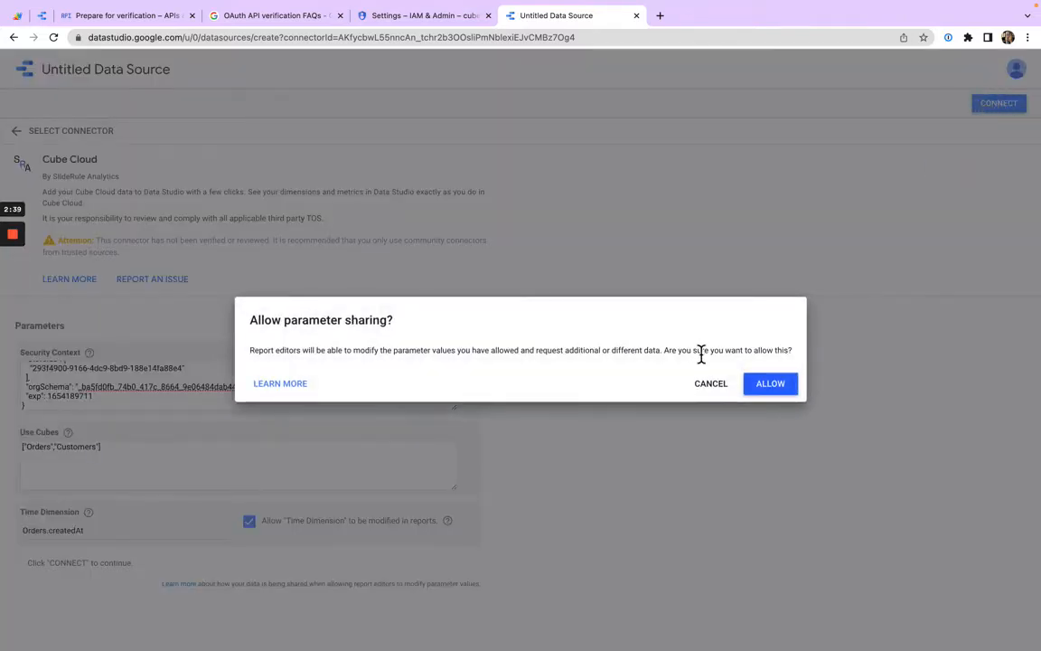
{"action": "left_click", "coordinate": [768, 384]}
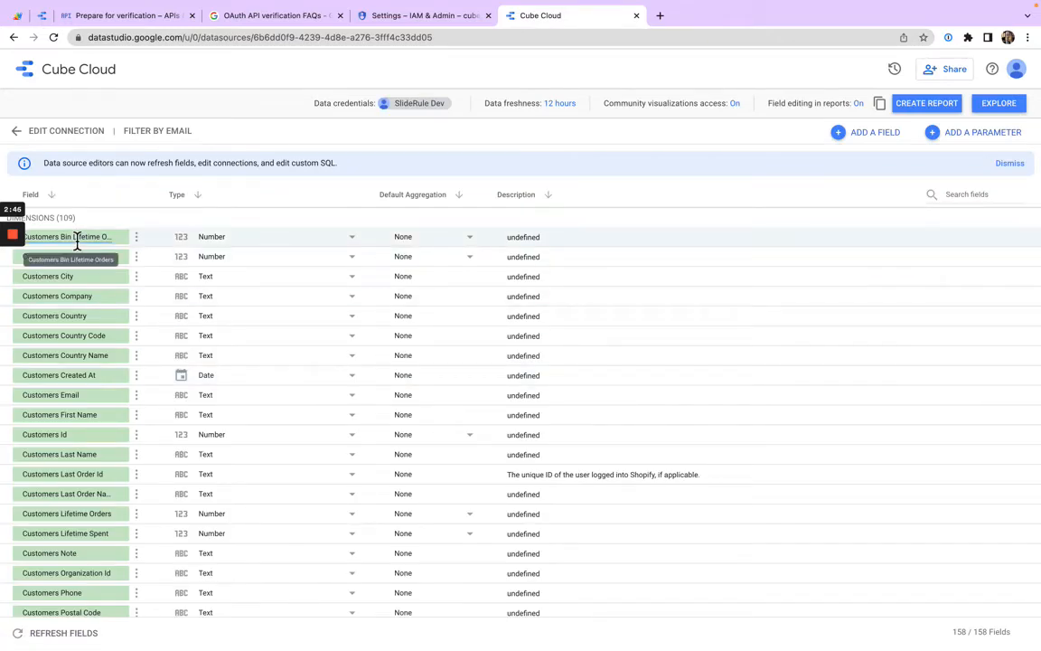
- Create a report from the Cube Cloud data source and enlarge its default table to just over half the page width
{"action": "scroll", "coordinate": [116, 330], "scroll_direction": "down", "scroll_amount": 15}
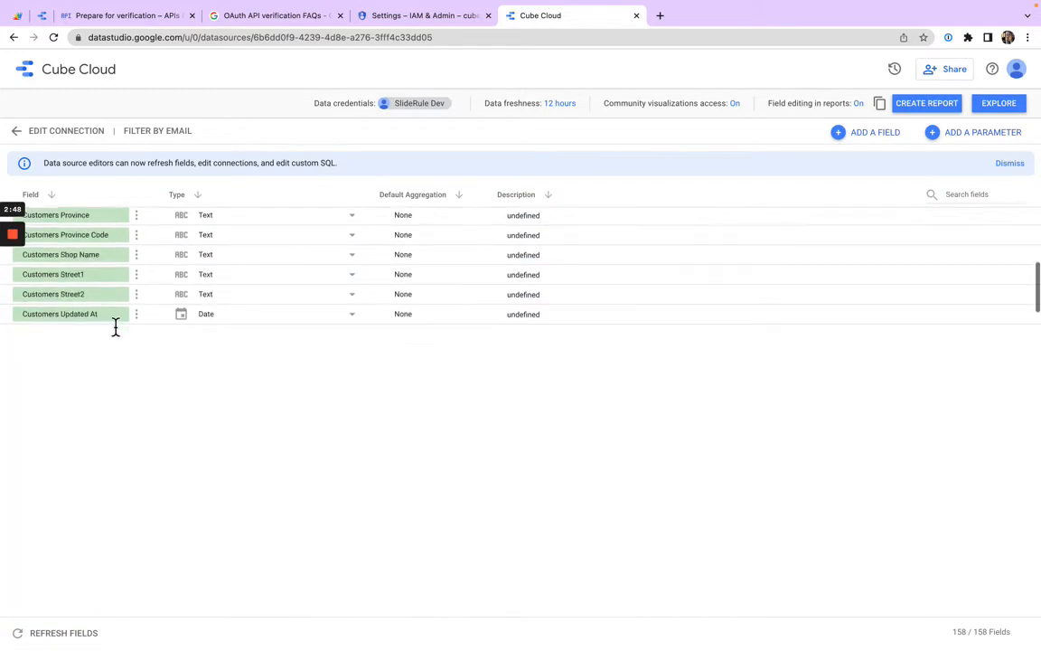
{"action": "scroll", "coordinate": [116, 327], "scroll_direction": "down", "scroll_amount": 10}
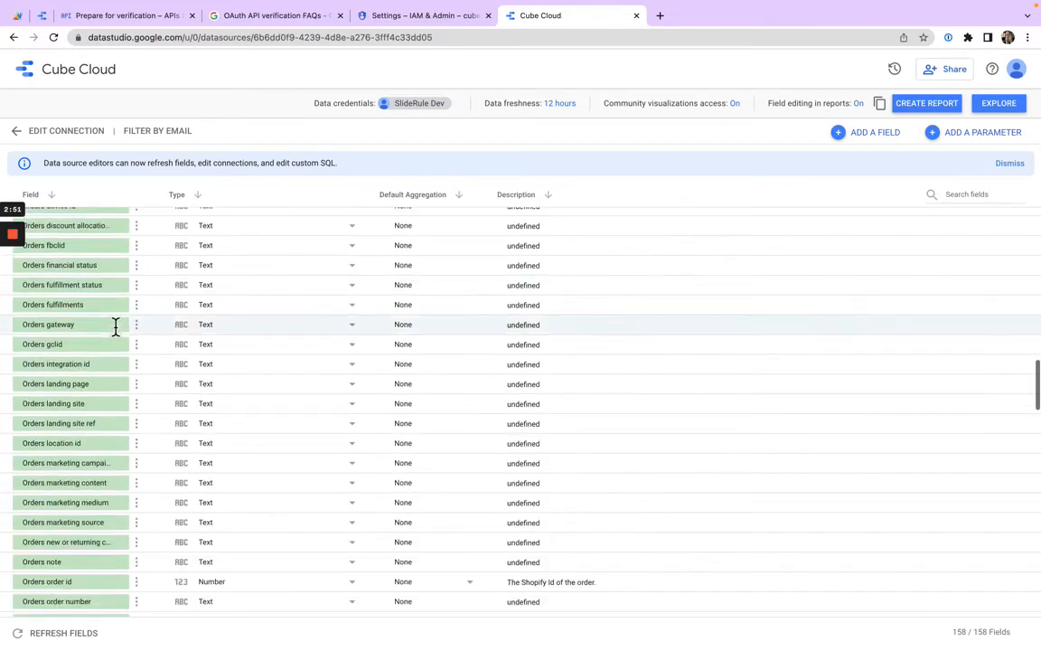
{"action": "scroll", "coordinate": [115, 330], "scroll_direction": "down", "scroll_amount": 10}
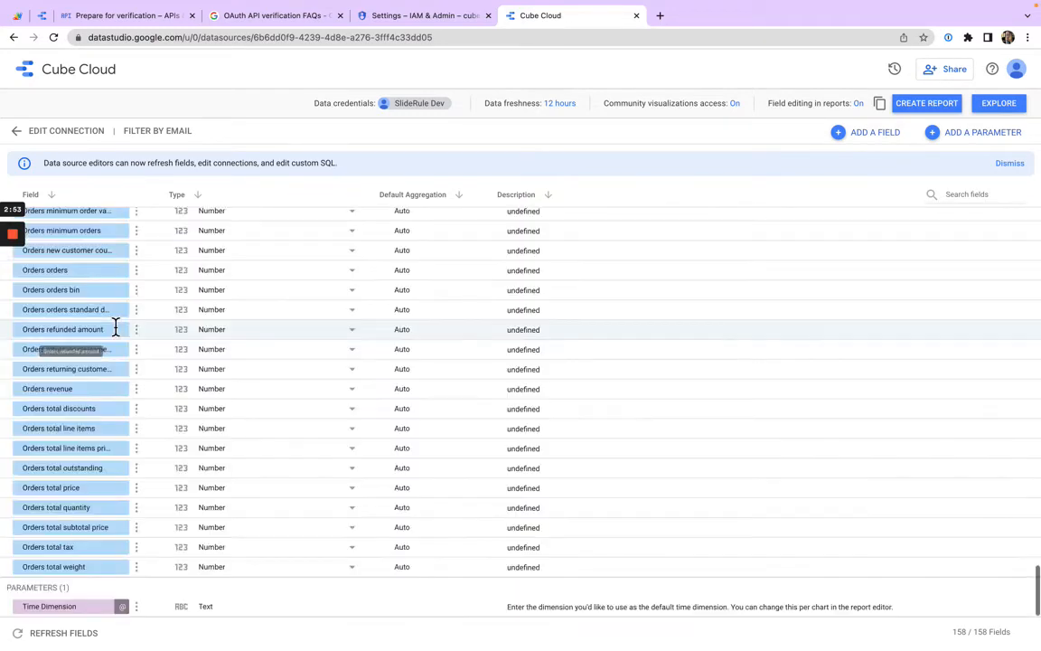
{"action": "scroll", "coordinate": [115, 327], "scroll_direction": "up", "scroll_amount": 10}
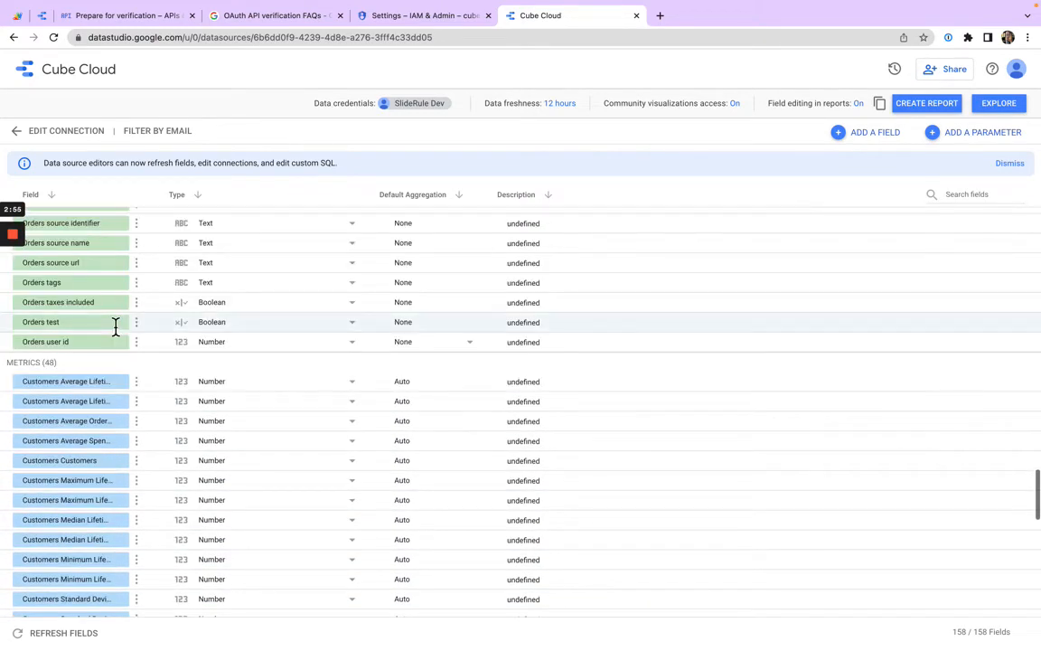
{"action": "scroll", "coordinate": [116, 327], "scroll_direction": "up", "scroll_amount": 1}
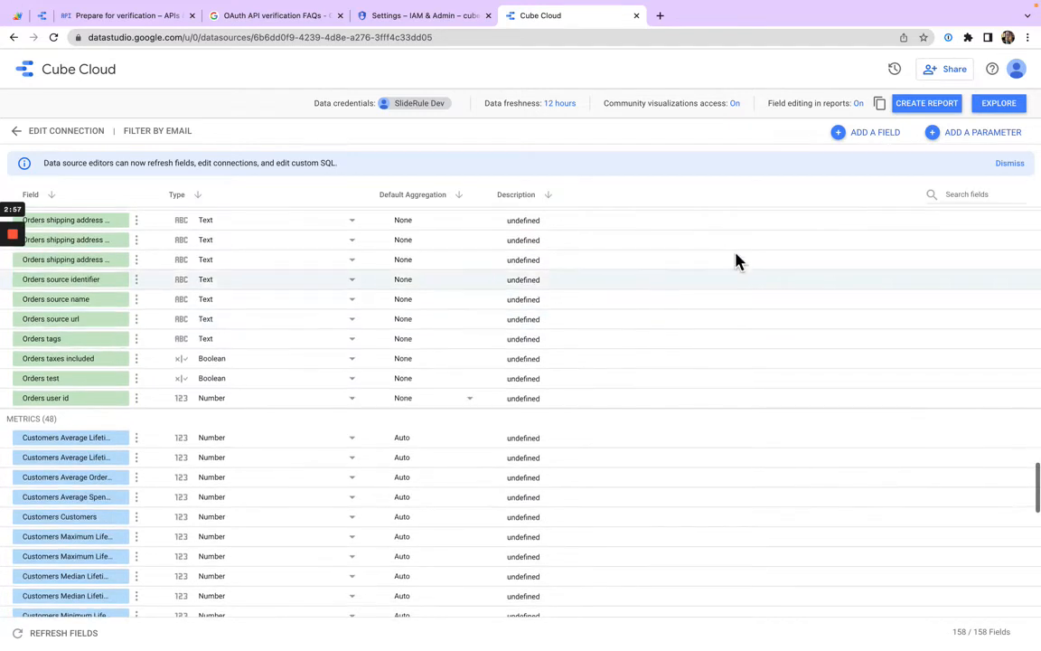
{"action": "left_click", "coordinate": [935, 116]}
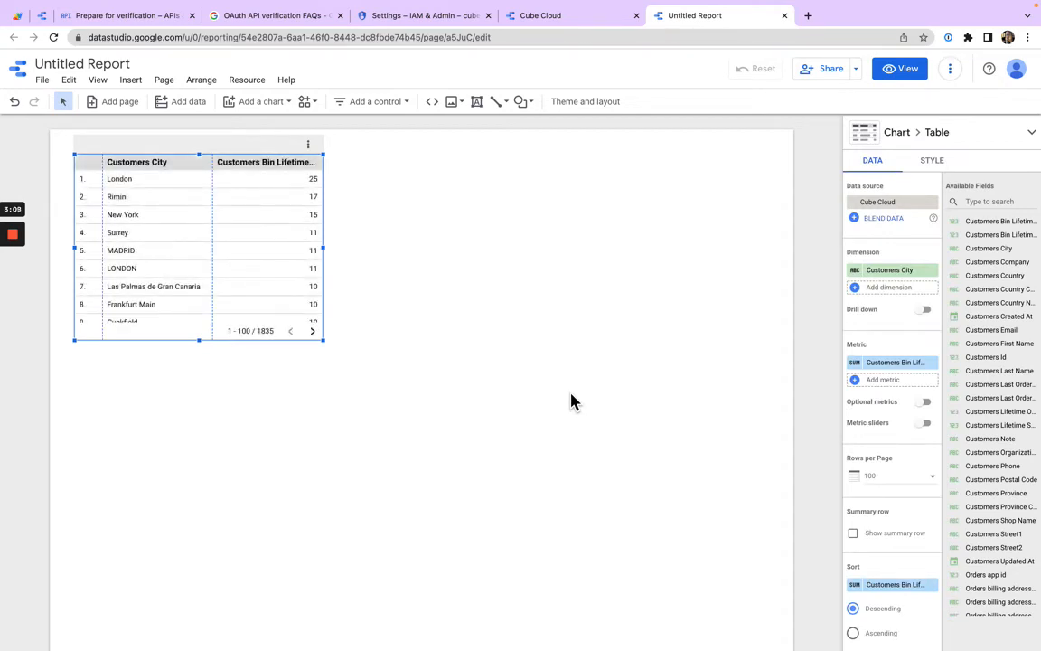
{"action": "left_click_drag", "start_coordinate": [323, 340], "coordinate": [488, 420]}
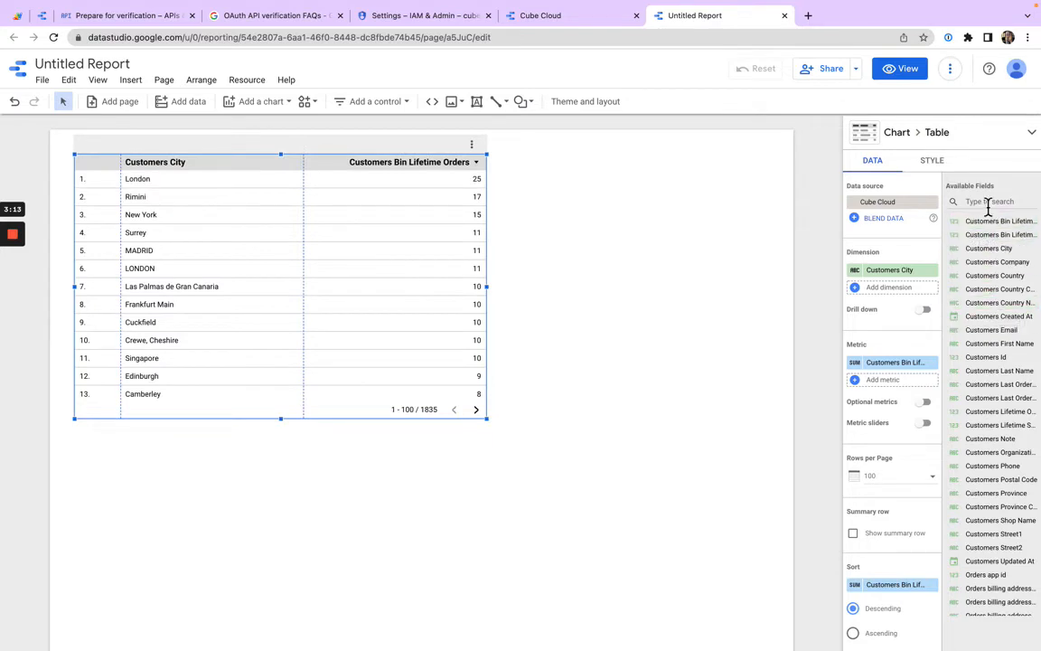
- Look through the table's available fields and filter them by "Orders"
{"action": "scroll", "coordinate": [1010, 365], "scroll_direction": "down", "scroll_amount": 5}
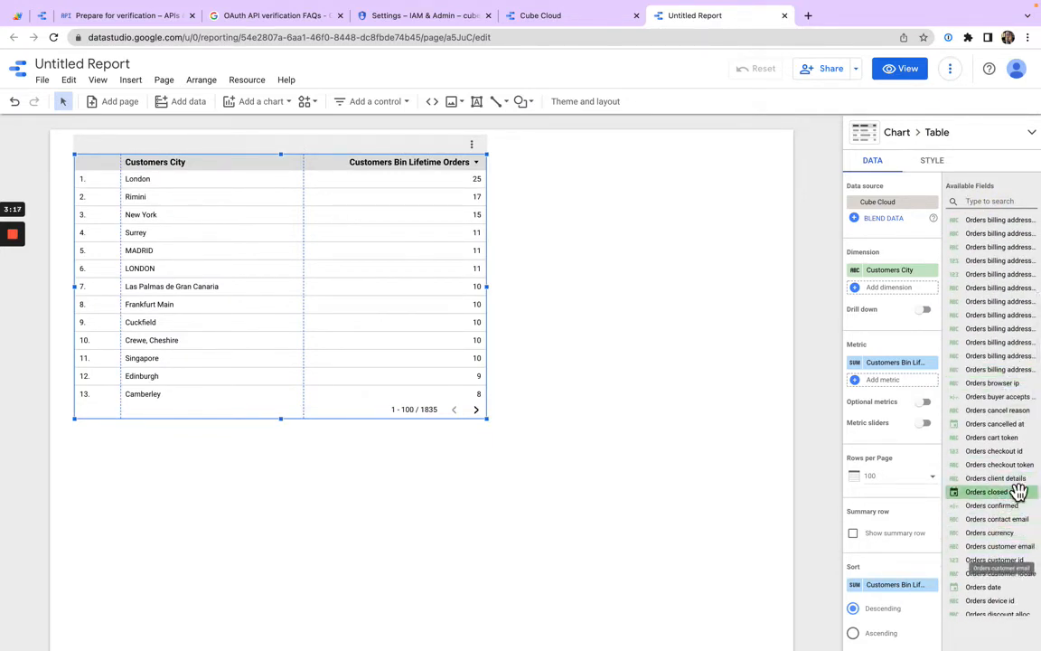
{"action": "scroll", "coordinate": [1013, 359], "scroll_direction": "up", "scroll_amount": 3}
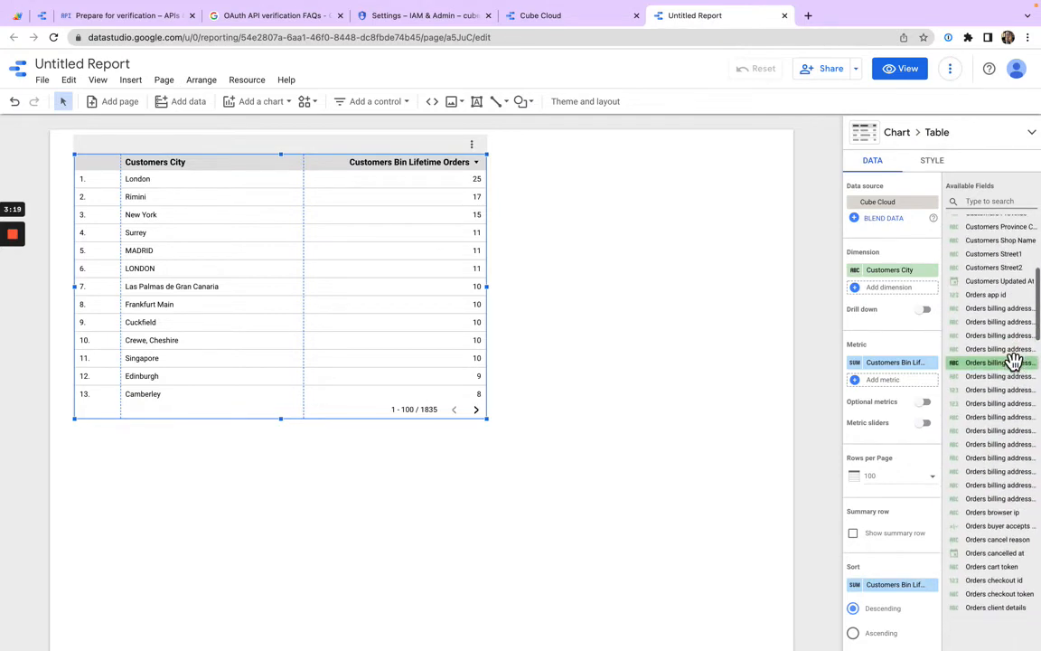
{"action": "scroll", "coordinate": [1013, 360], "scroll_direction": "down", "scroll_amount": 3}
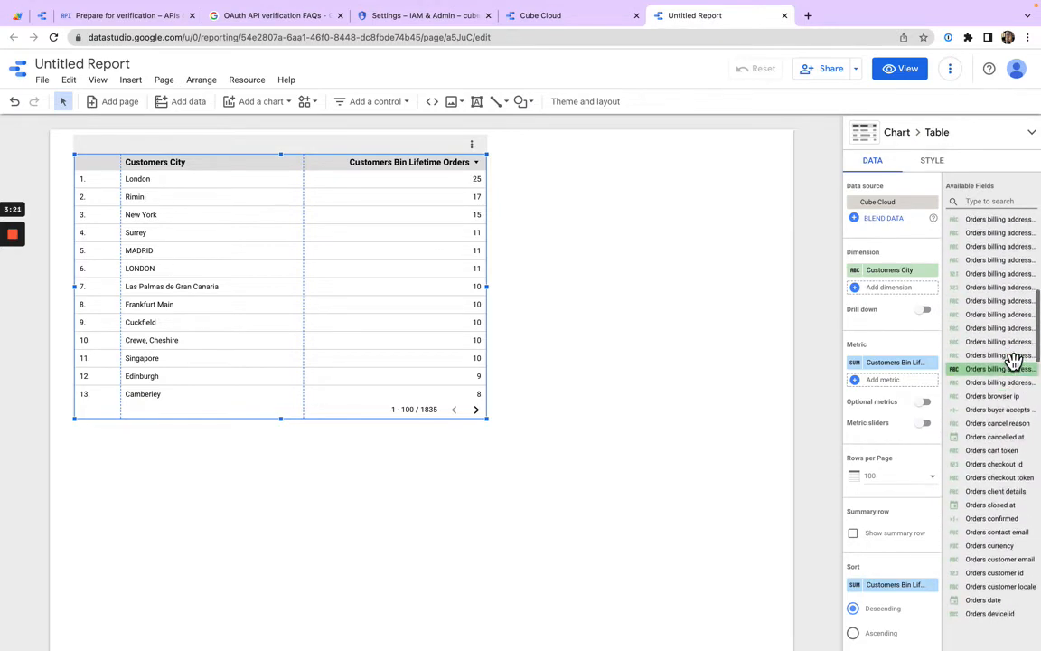
{"action": "scroll", "coordinate": [1012, 360], "scroll_direction": "down", "scroll_amount": 7}
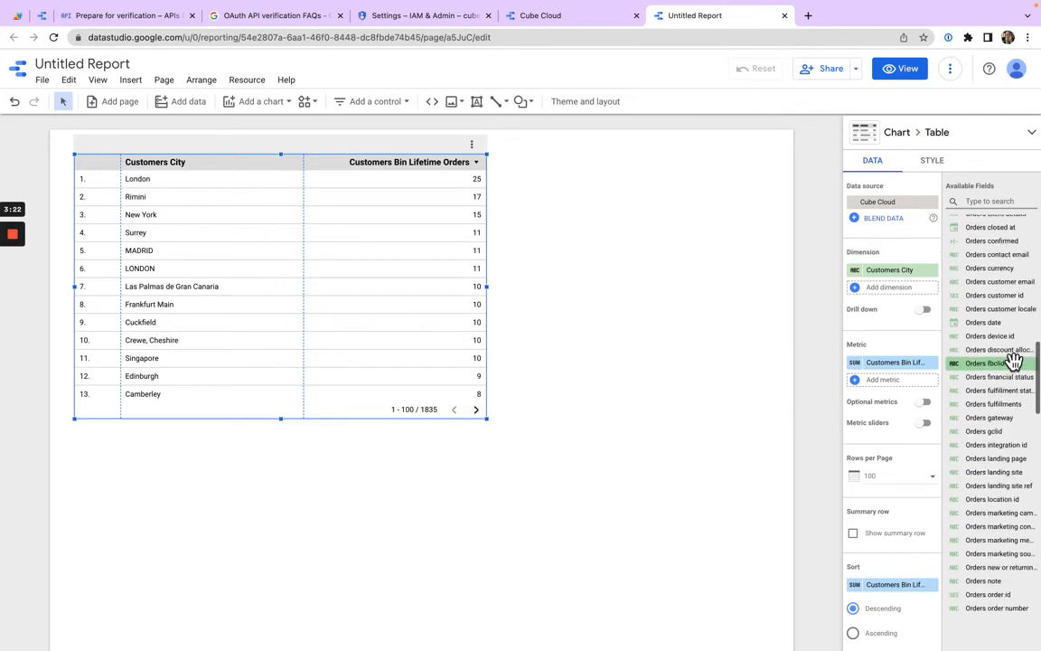
{"action": "scroll", "coordinate": [1013, 360], "scroll_direction": "down", "scroll_amount": 5}
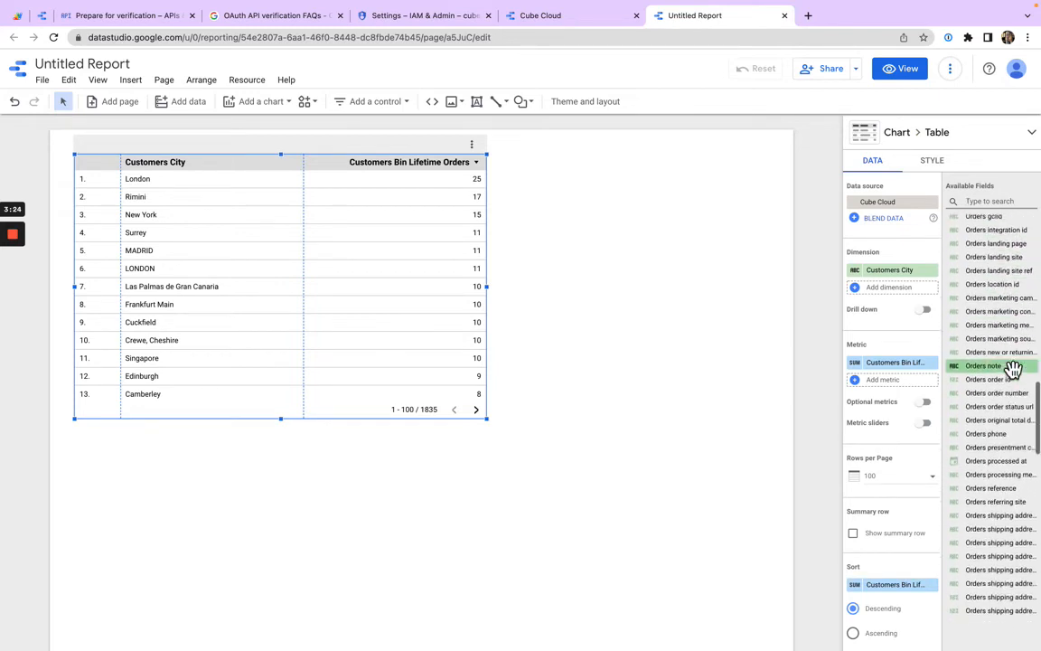
{"action": "left_click", "coordinate": [987, 200]}
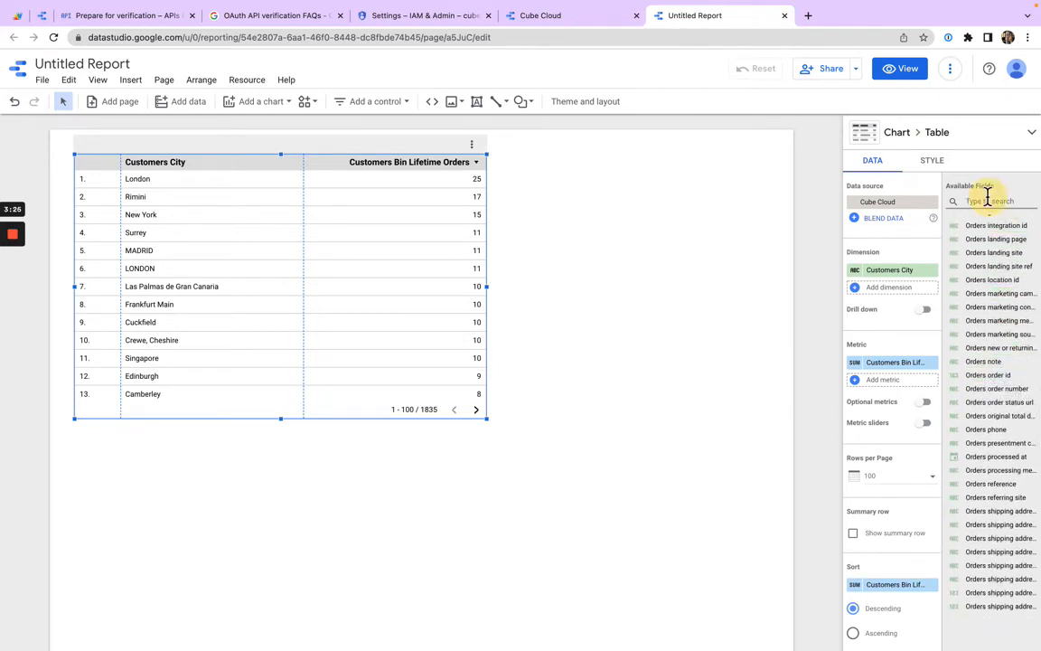
{"action": "type", "text": "Orders"}
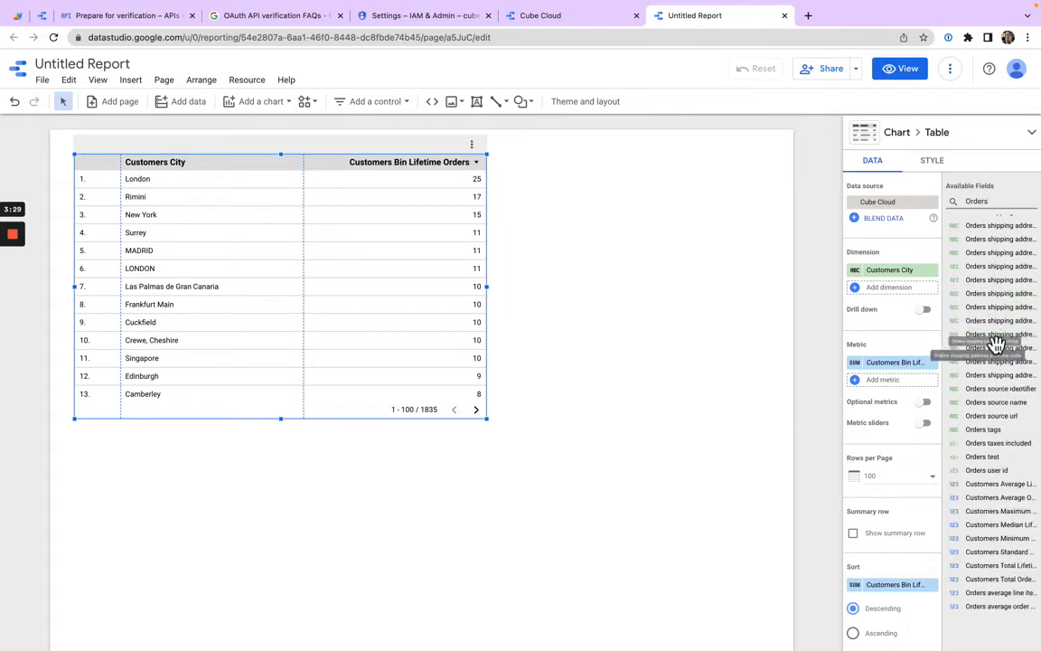
- Replace the table's Customers Bin Lifetime Orders metric with the Orders orders metric
{"action": "scroll", "coordinate": [1008, 339], "scroll_direction": "up", "scroll_amount": 5}
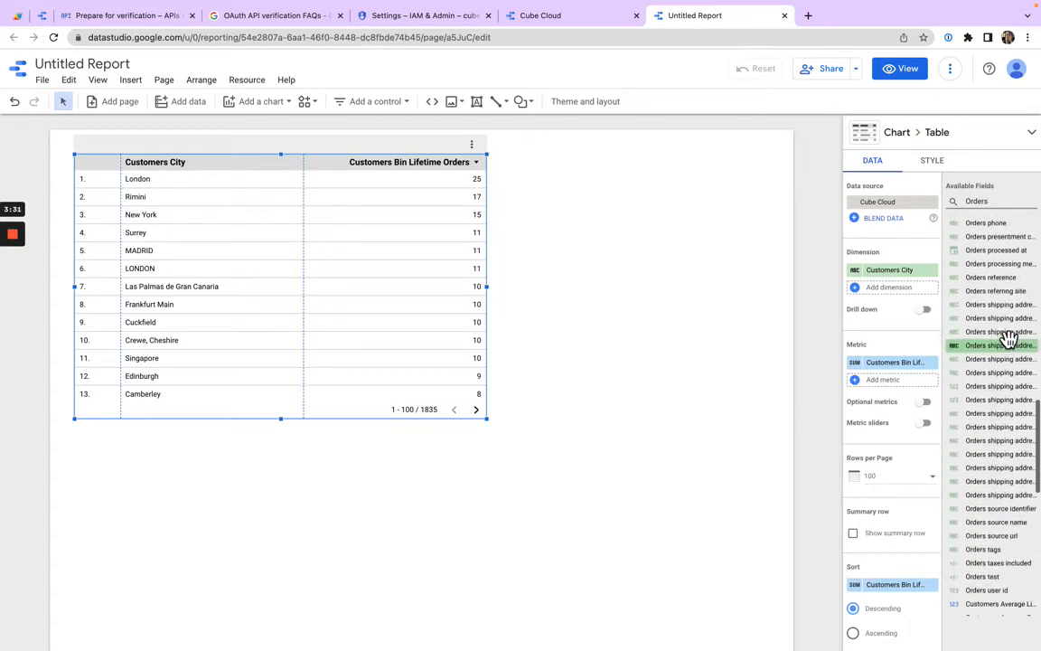
{"action": "scroll", "coordinate": [1008, 339], "scroll_direction": "up", "scroll_amount": 4}
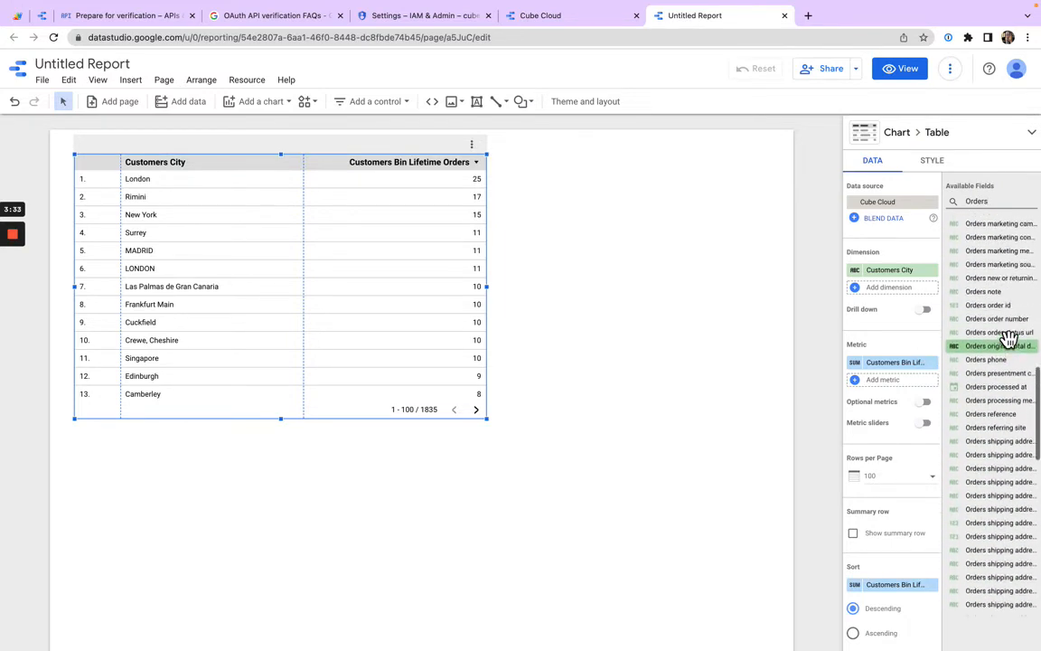
{"action": "scroll", "coordinate": [1008, 339], "scroll_direction": "up", "scroll_amount": 2}
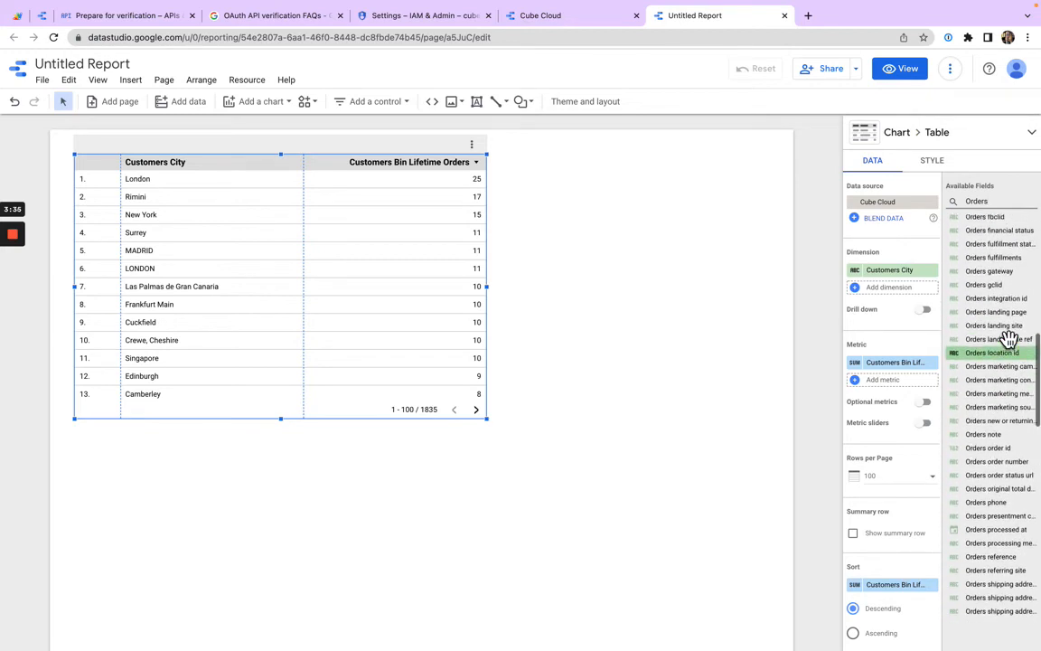
{"action": "scroll", "coordinate": [1008, 339], "scroll_direction": "down", "scroll_amount": 5}
{"action": "scroll", "coordinate": [1008, 339], "scroll_direction": "down", "scroll_amount": 10}
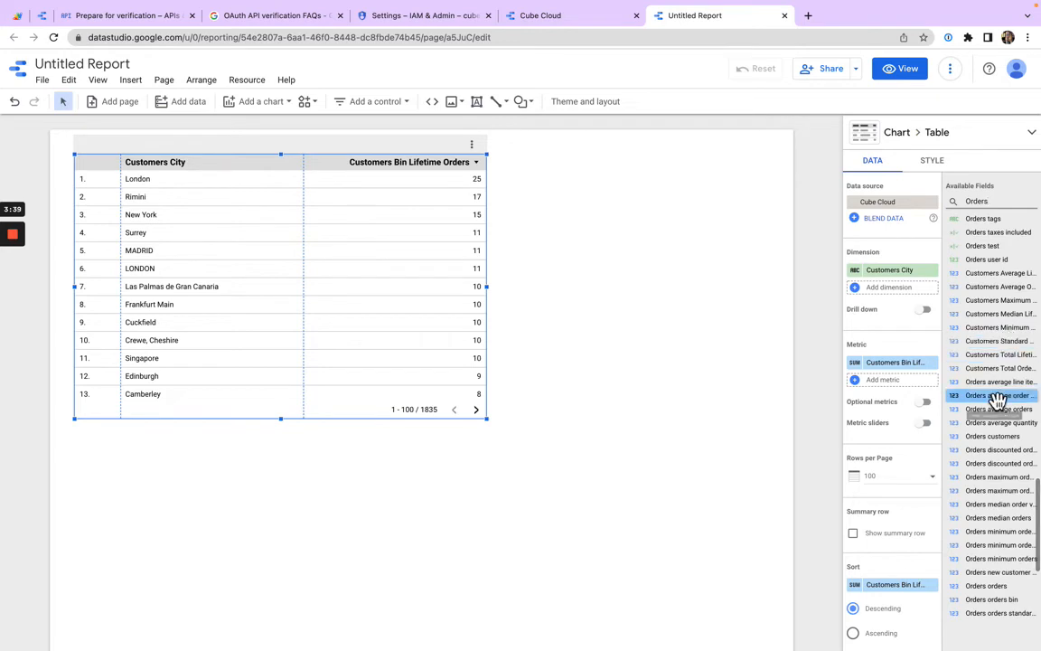
{"action": "scroll", "coordinate": [1003, 415], "scroll_direction": "down", "scroll_amount": 3}
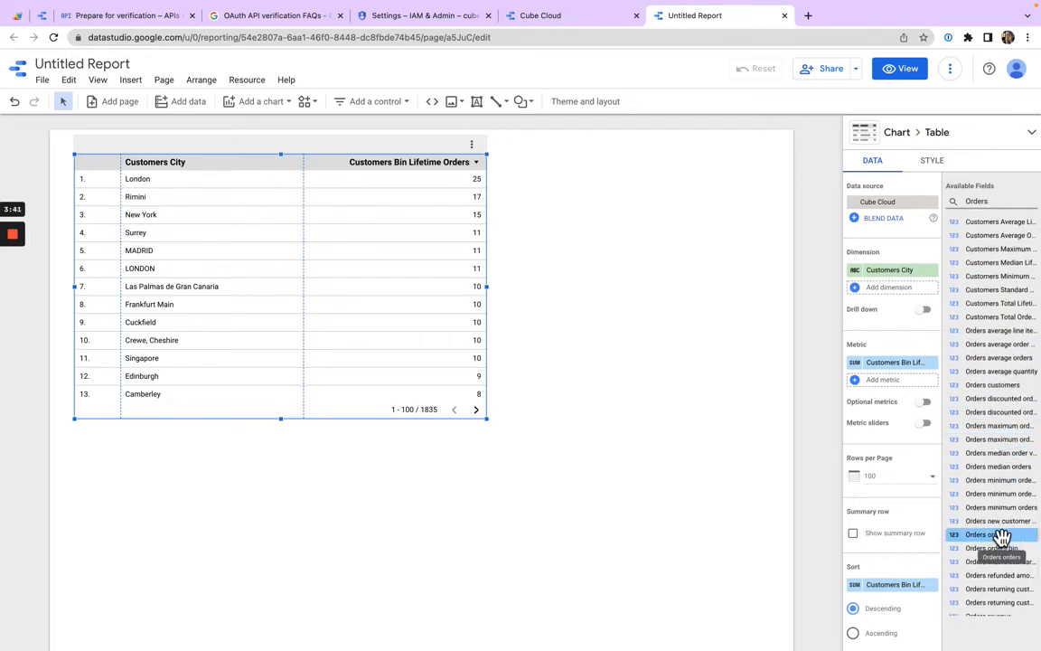
{"action": "left_click_drag", "start_coordinate": [1000, 535], "coordinate": [901, 371]}
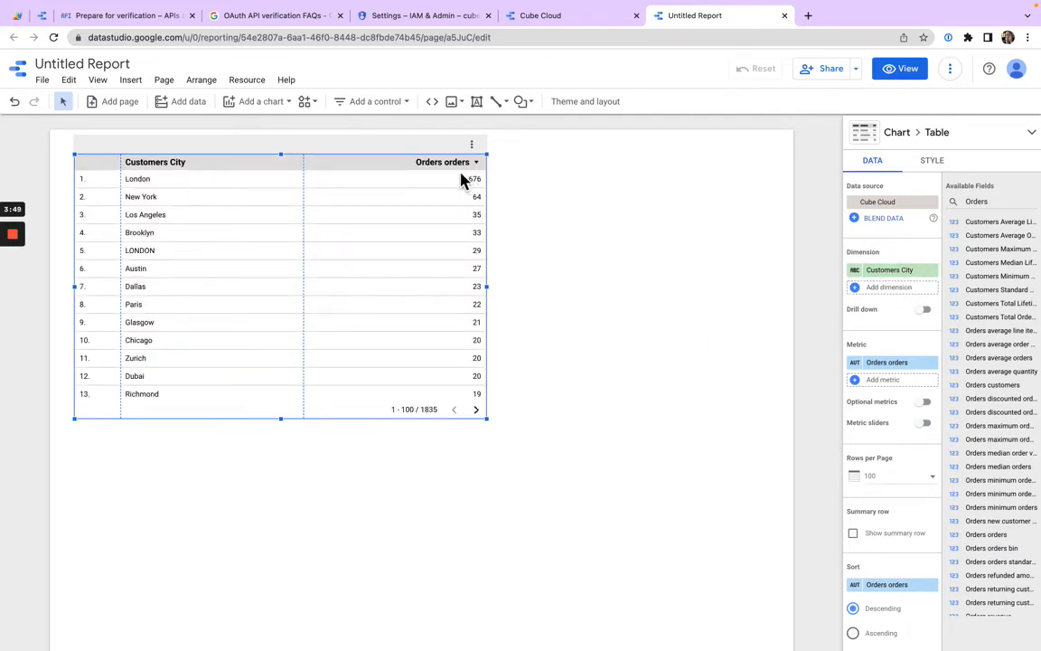
- Move the table down toward the page's center and place a date range control above it, aligned with its left edge
{"action": "left_click_drag", "start_coordinate": [372, 172], "coordinate": [487, 245]}
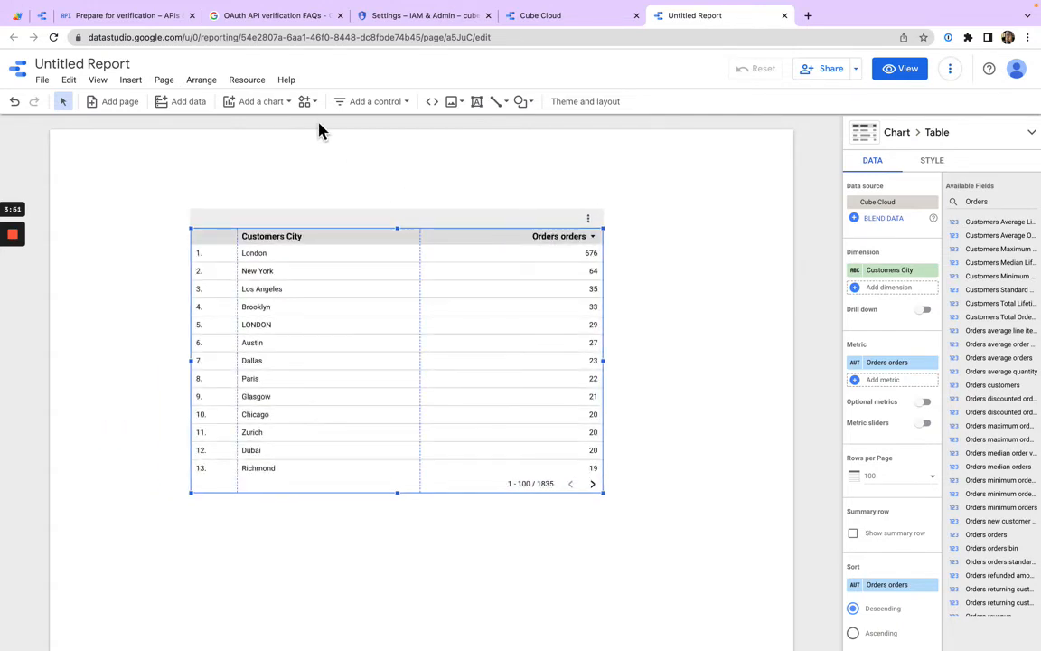
{"action": "left_click", "coordinate": [366, 103]}
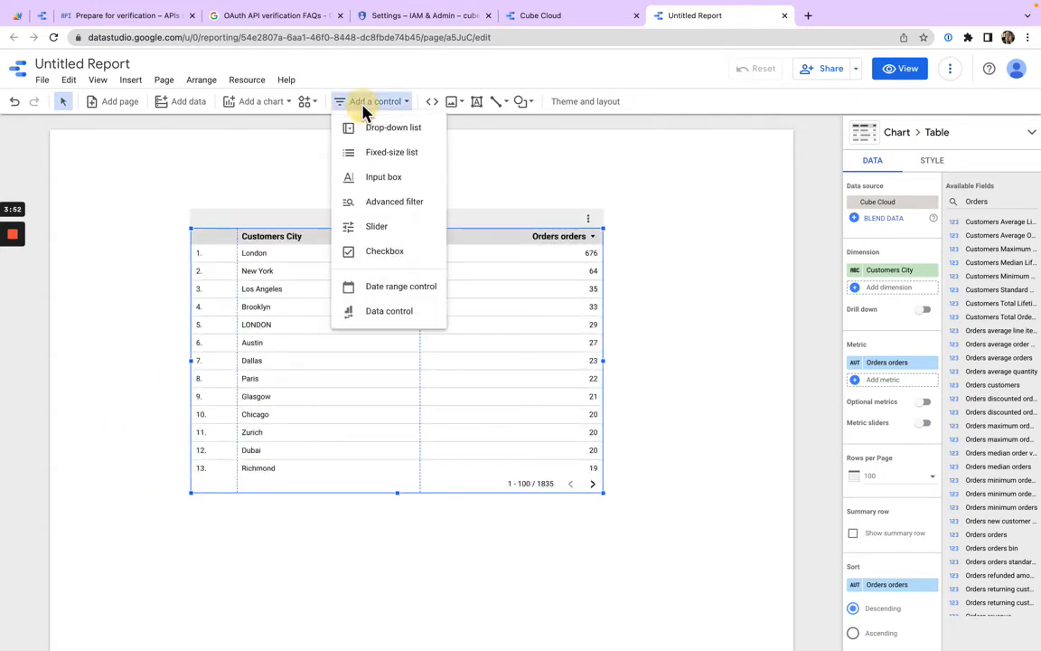
{"action": "left_click", "coordinate": [401, 286]}
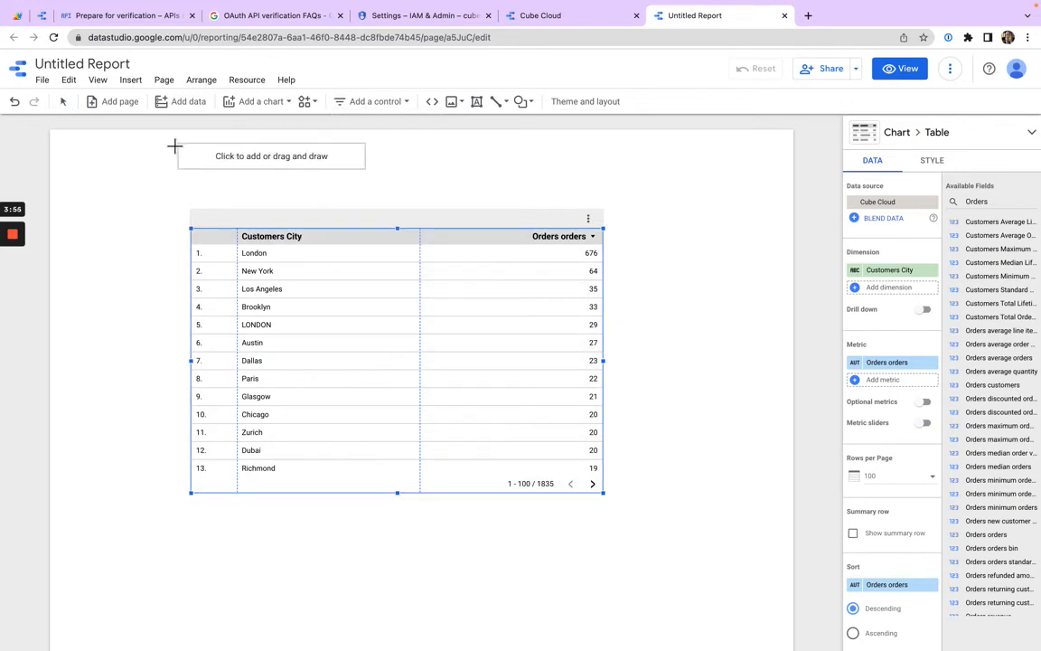
{"action": "left_click", "coordinate": [190, 149]}
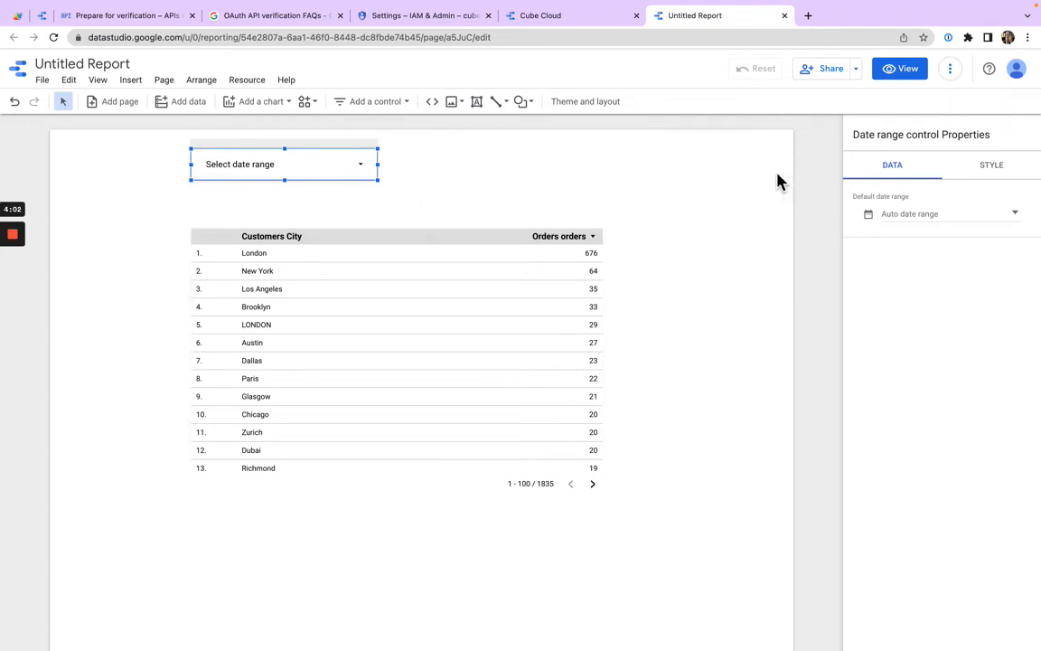
- Review the Time Dimension parameter in the Cube Cloud data source's connection settings and return to the report
{"action": "left_click", "coordinate": [603, 18]}
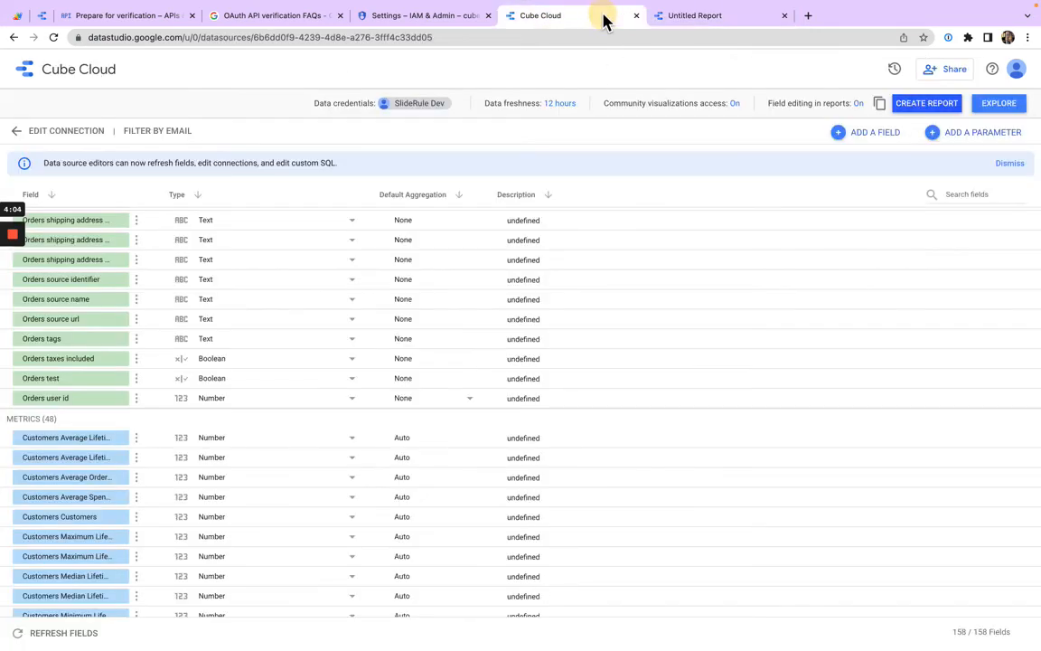
{"action": "left_click", "coordinate": [51, 133]}
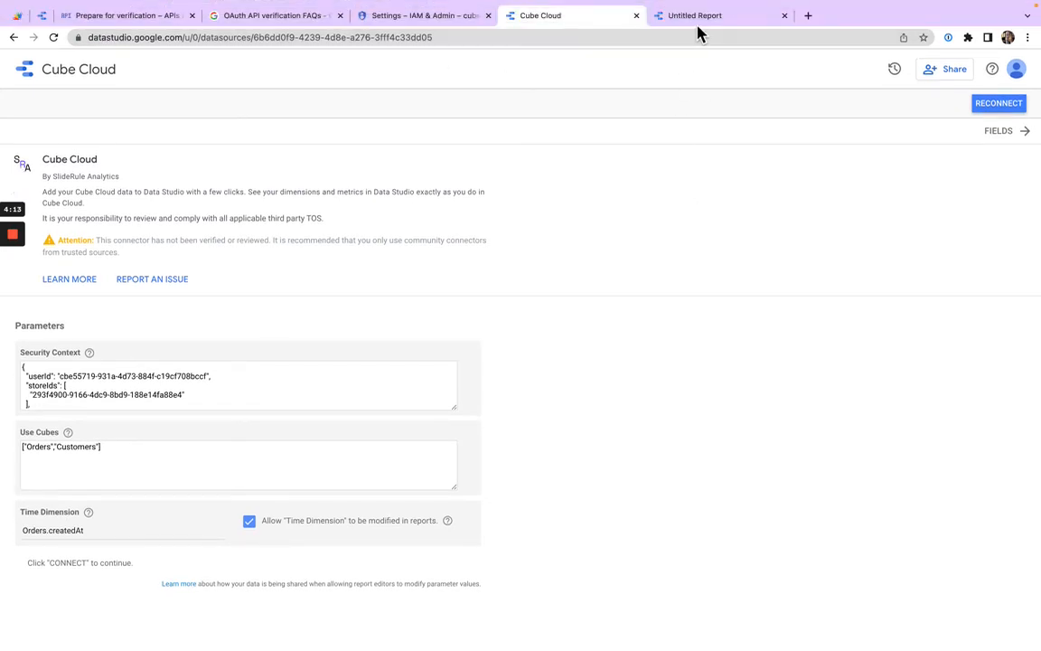
{"action": "left_click", "coordinate": [698, 20]}
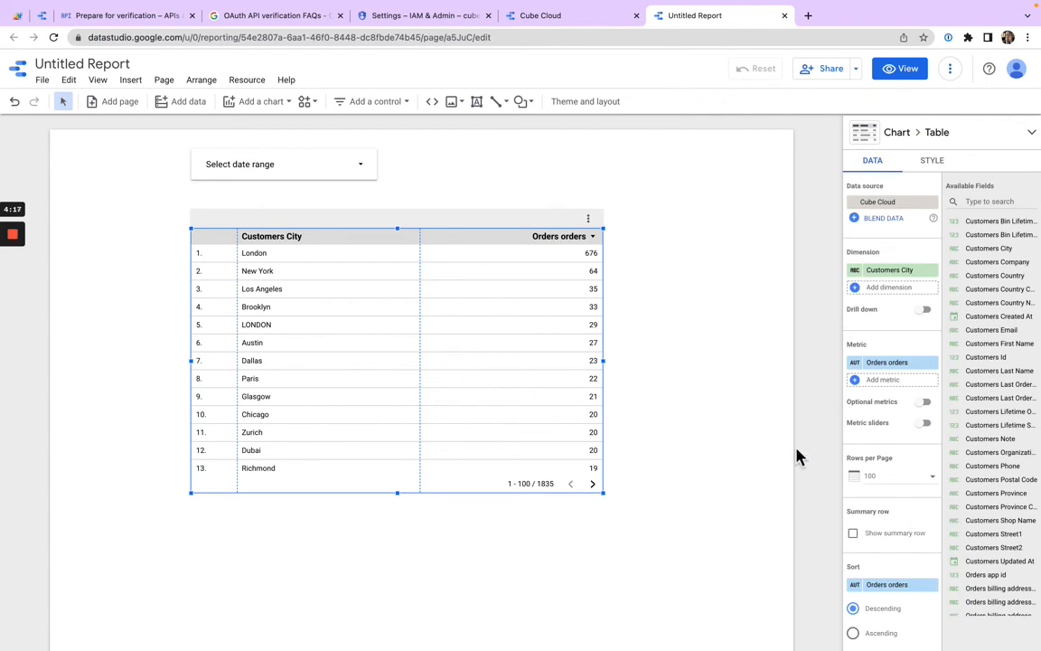
- Search the table's available fields for "Customer C"
{"action": "left_click", "coordinate": [982, 200]}
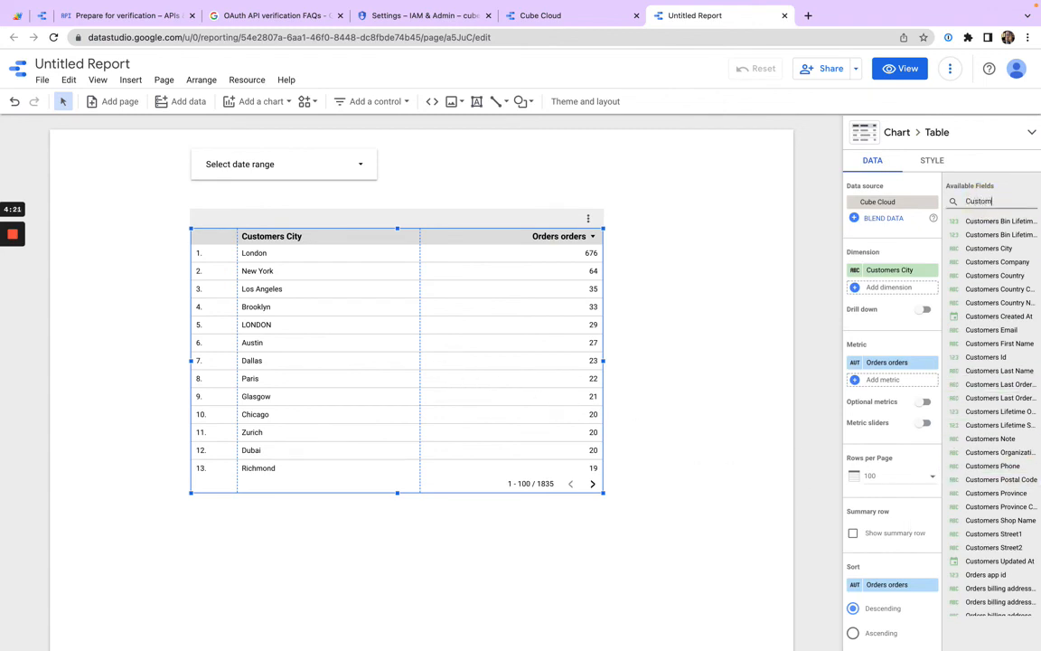
{"action": "type", "text": "Customer Ci"}
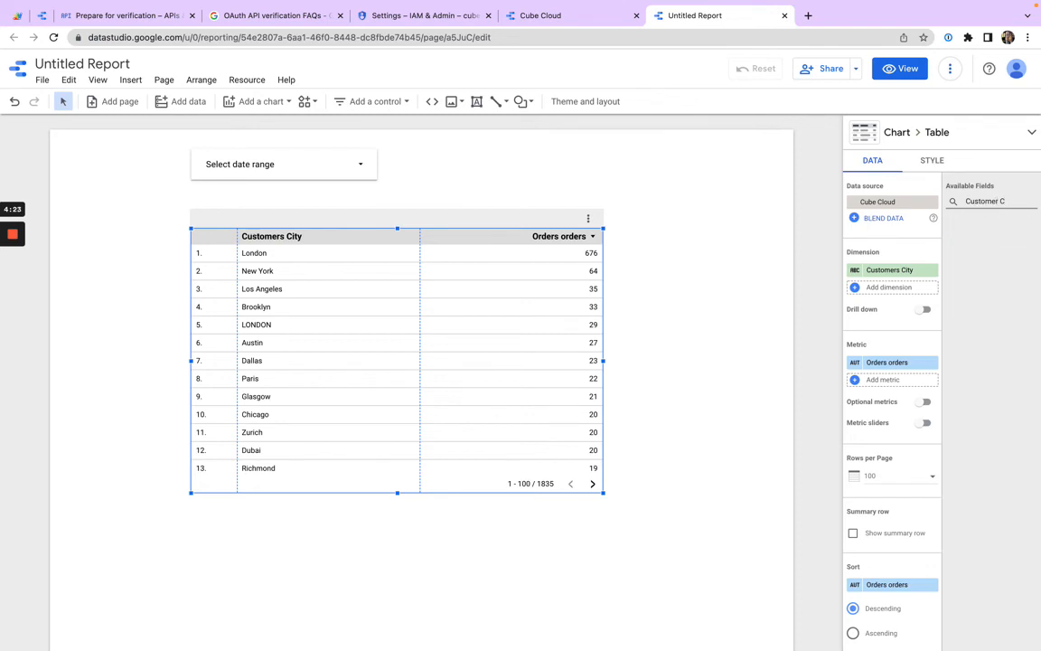
{"action": "key", "text": "BackSpace"}
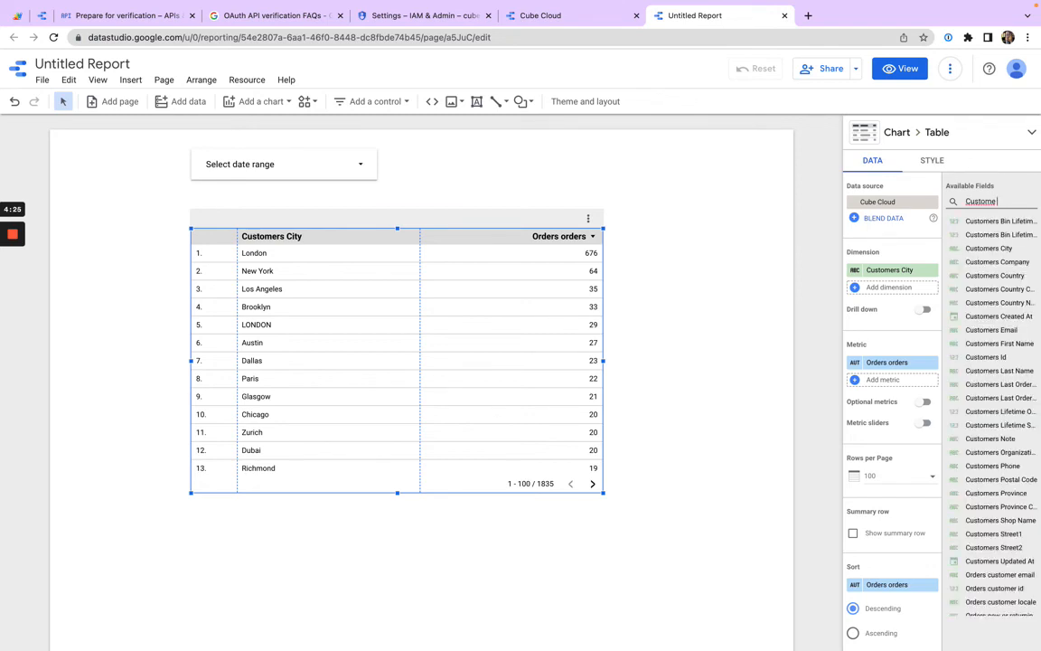
- Set the table's Time Dimension parameter to Customers.createdAt and review the table's data settings
{"action": "scroll", "coordinate": [906, 557], "scroll_direction": "down", "scroll_amount": 10}
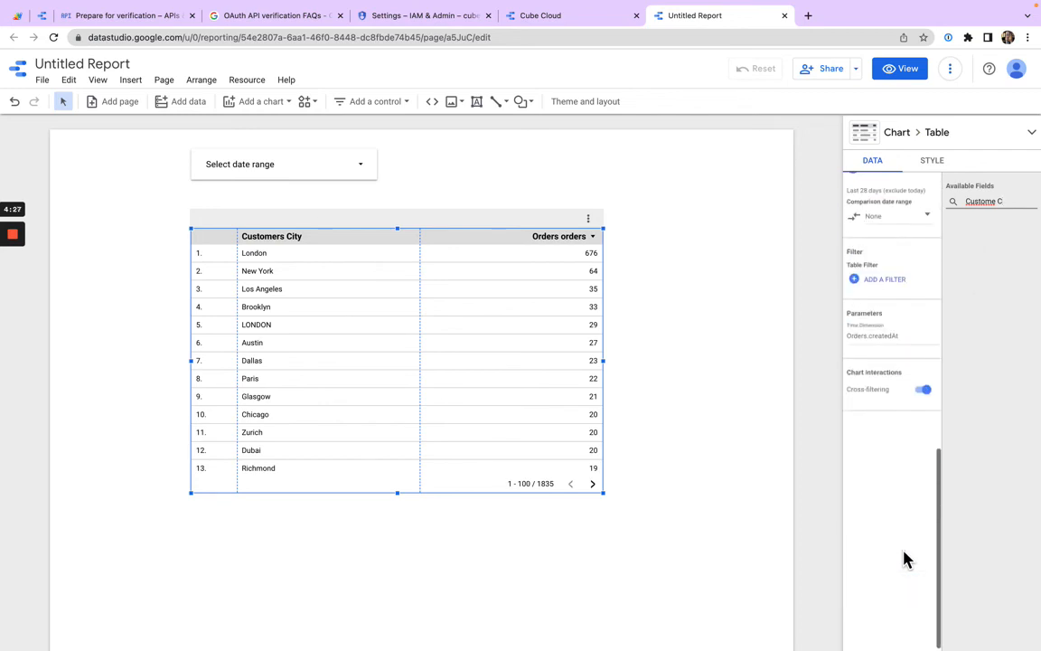
{"action": "left_click", "coordinate": [899, 336]}
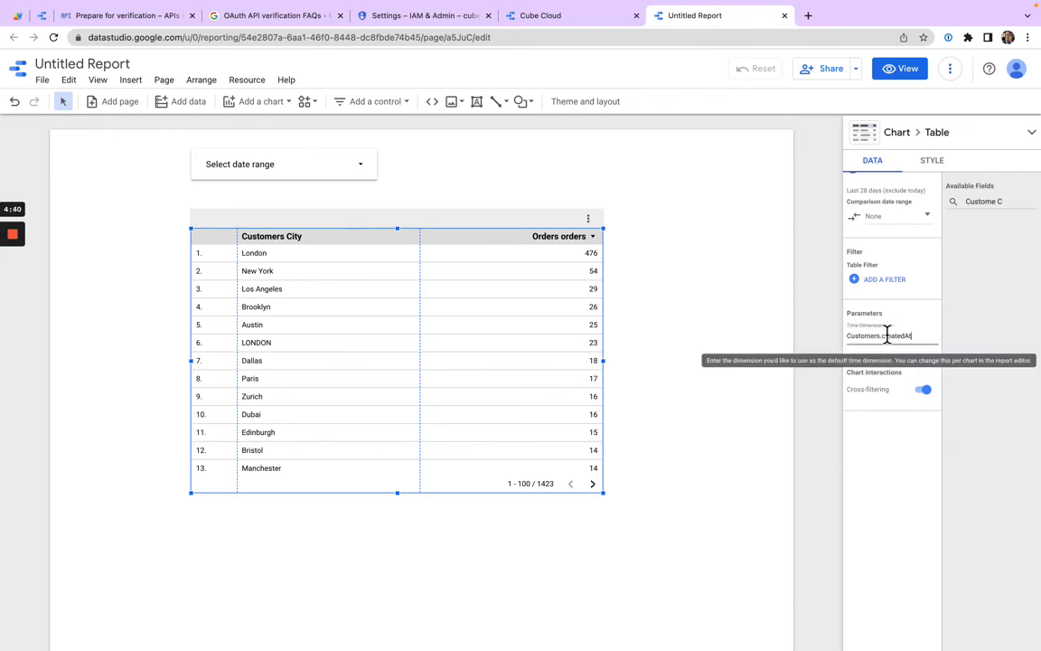
{"action": "scroll", "coordinate": [889, 336], "scroll_direction": "up", "scroll_amount": 10}
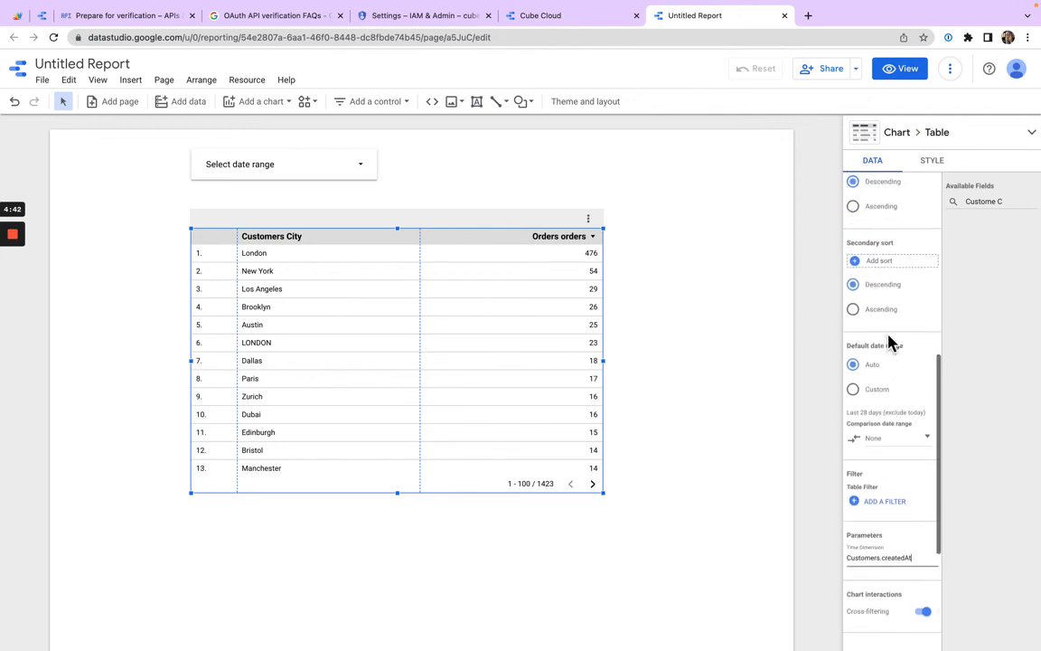
{"action": "scroll", "coordinate": [889, 342], "scroll_direction": "up", "scroll_amount": 5}
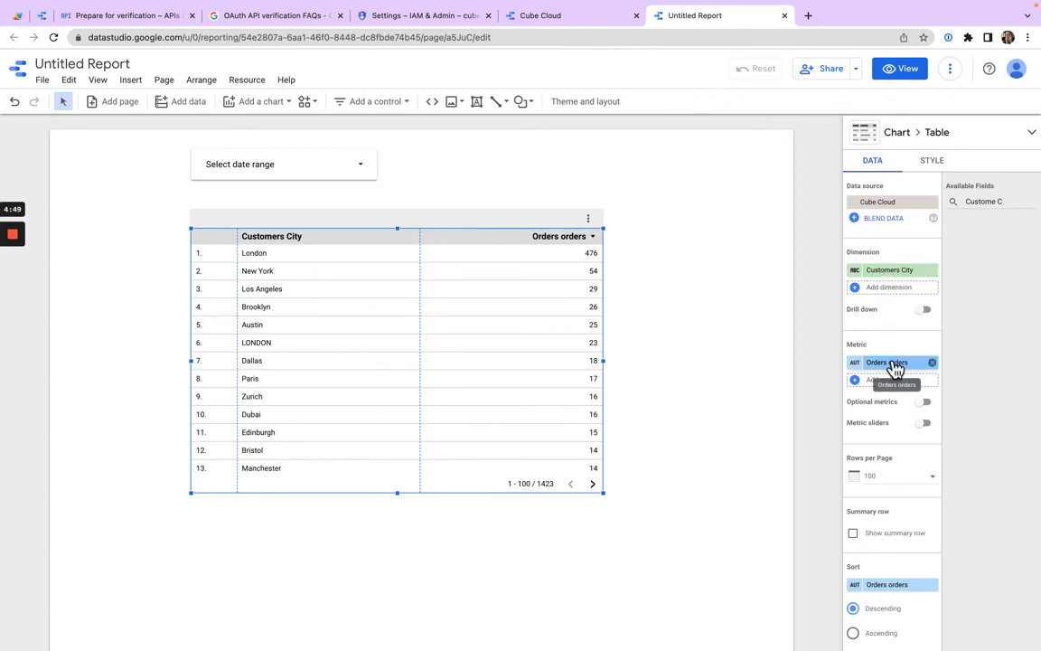
{"action": "scroll", "coordinate": [895, 367], "scroll_direction": "down", "scroll_amount": 10}
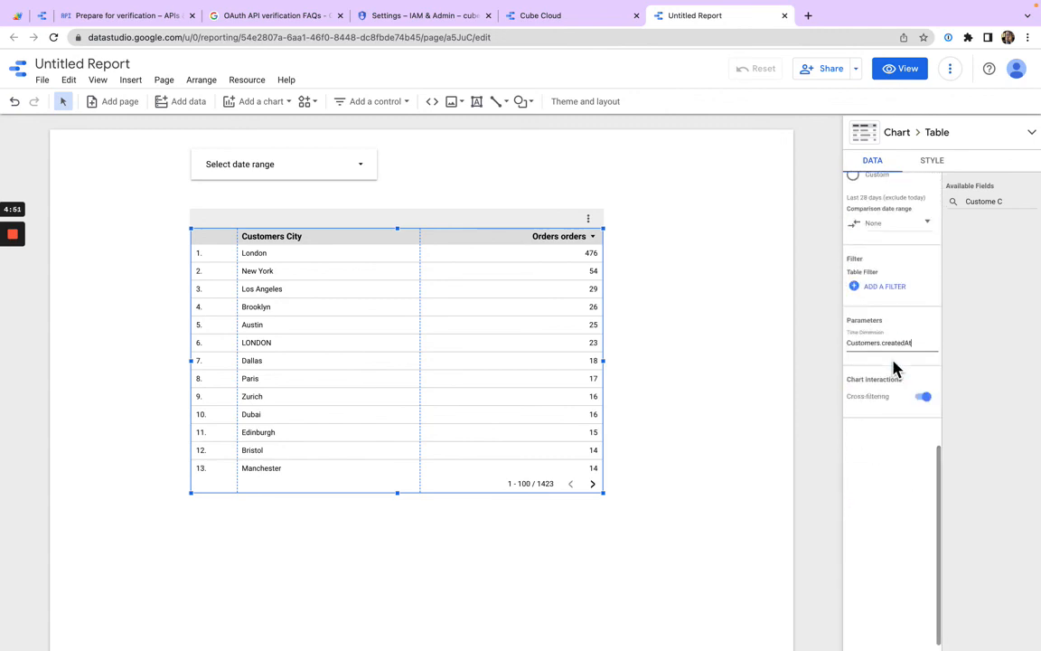